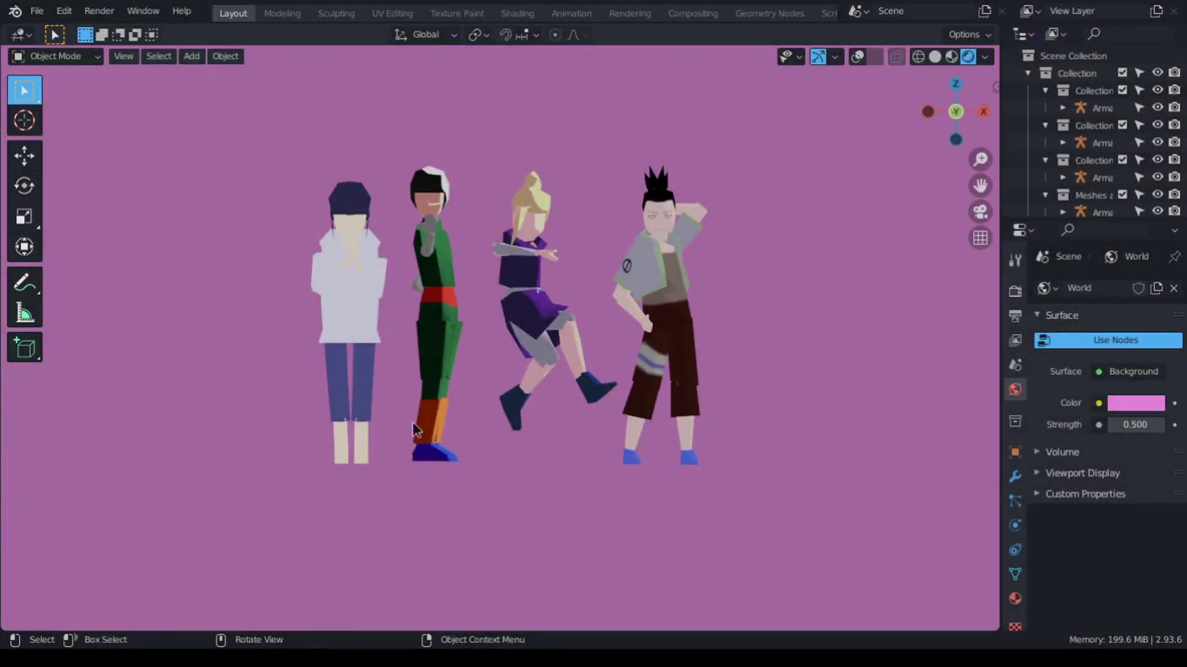
# Orbit around the four-character group shot to reveal the pink floor and shadows.
pyautogui.moveTo(478, 405); pyautogui.dragTo(479, 416, button='middle')
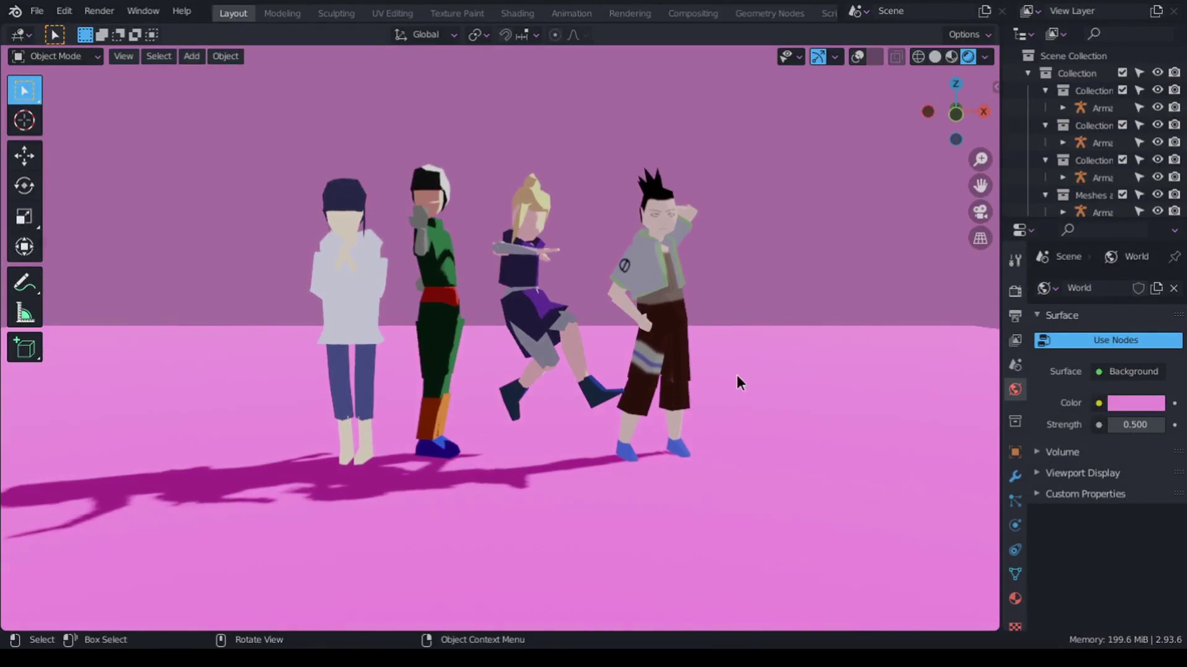
pyautogui.moveTo(765, 309); pyautogui.dragTo(795, 312, button='middle')
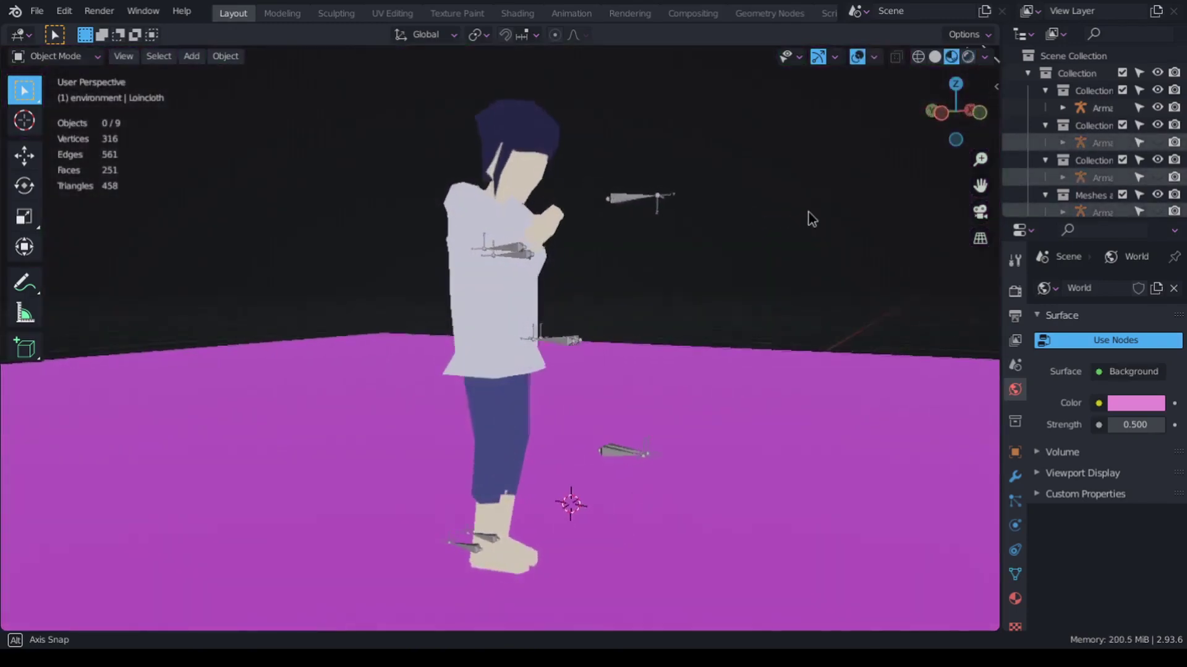
# Orbit around the girl from side to side until she faces the view.
pyautogui.moveTo(808, 213); pyautogui.dragTo(618, 222, button='middle')
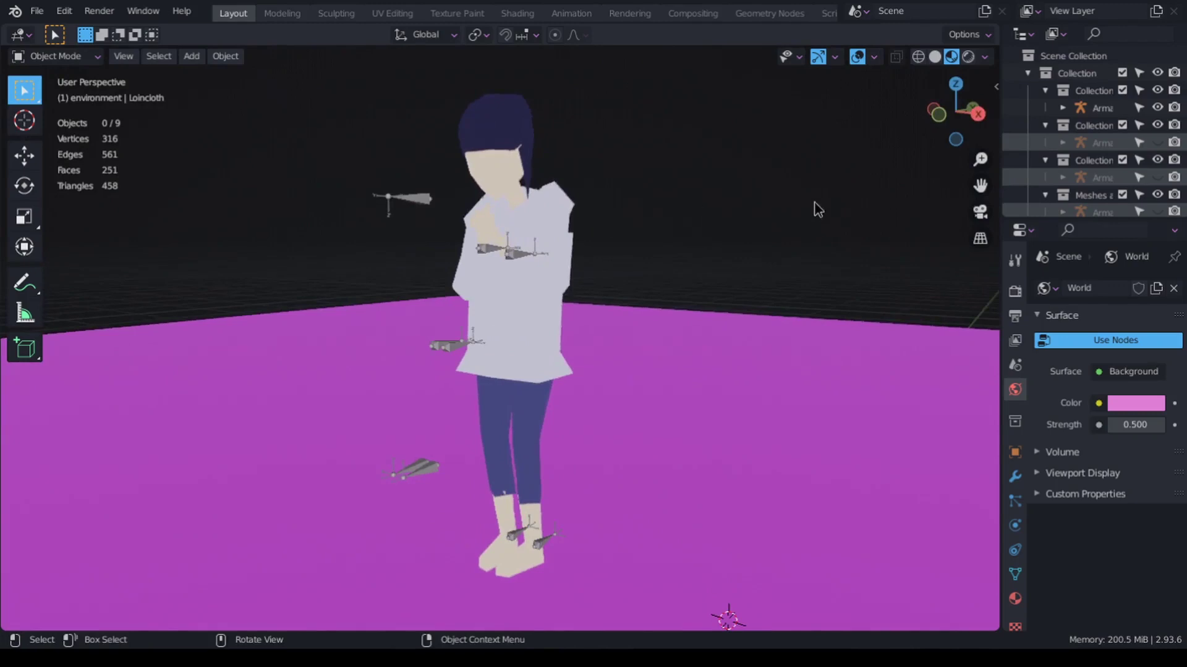
pyautogui.moveTo(814, 202); pyautogui.dragTo(662, 205, button='middle')
pyautogui.moveTo(588, 210); pyautogui.dragTo(272, 214, button='middle')
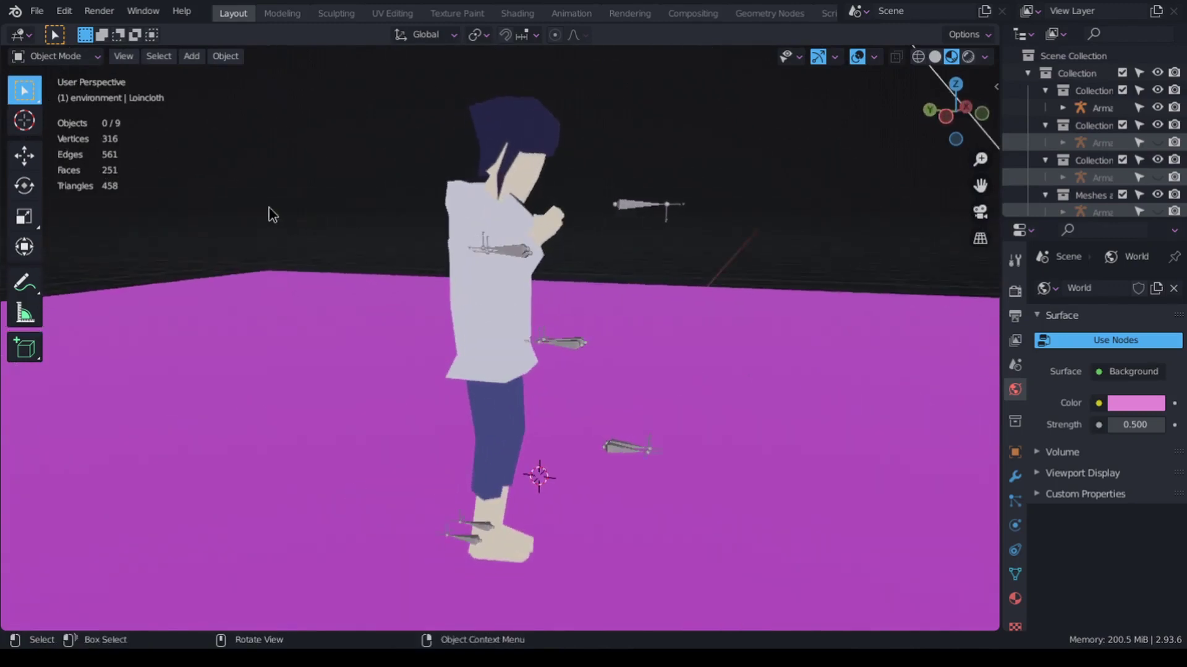
pyautogui.moveTo(436, 234); pyautogui.dragTo(327, 228, button='middle')
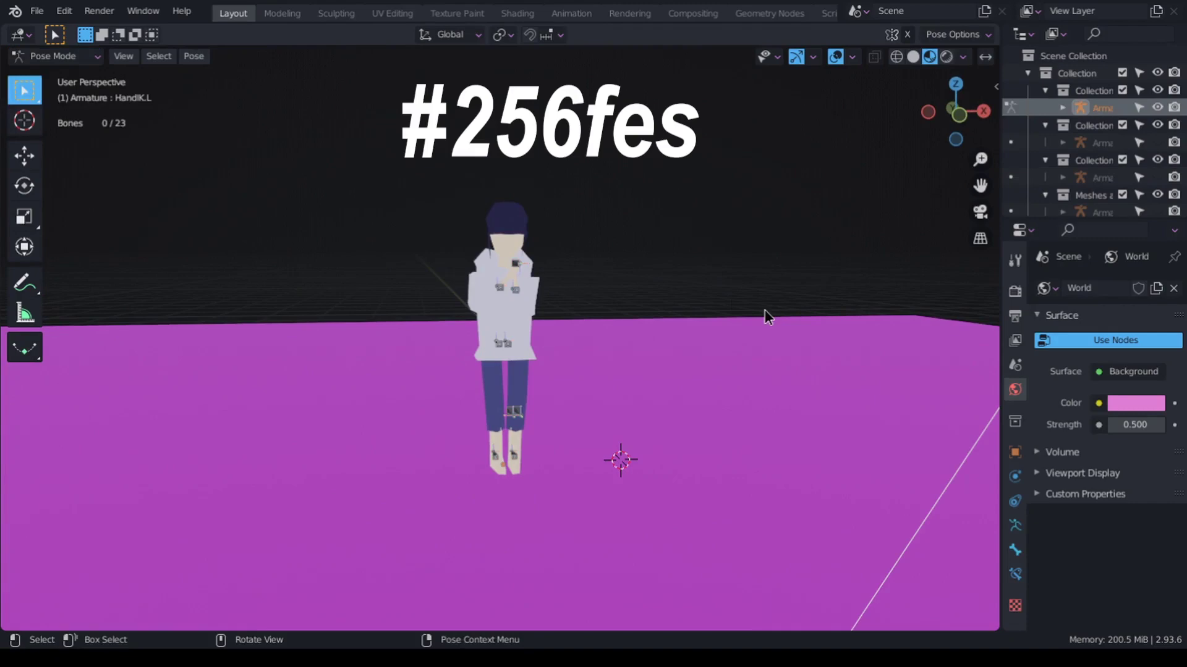
# Show the bone layer settings in the sidebar for the girl's armature.
pyautogui.press('n')
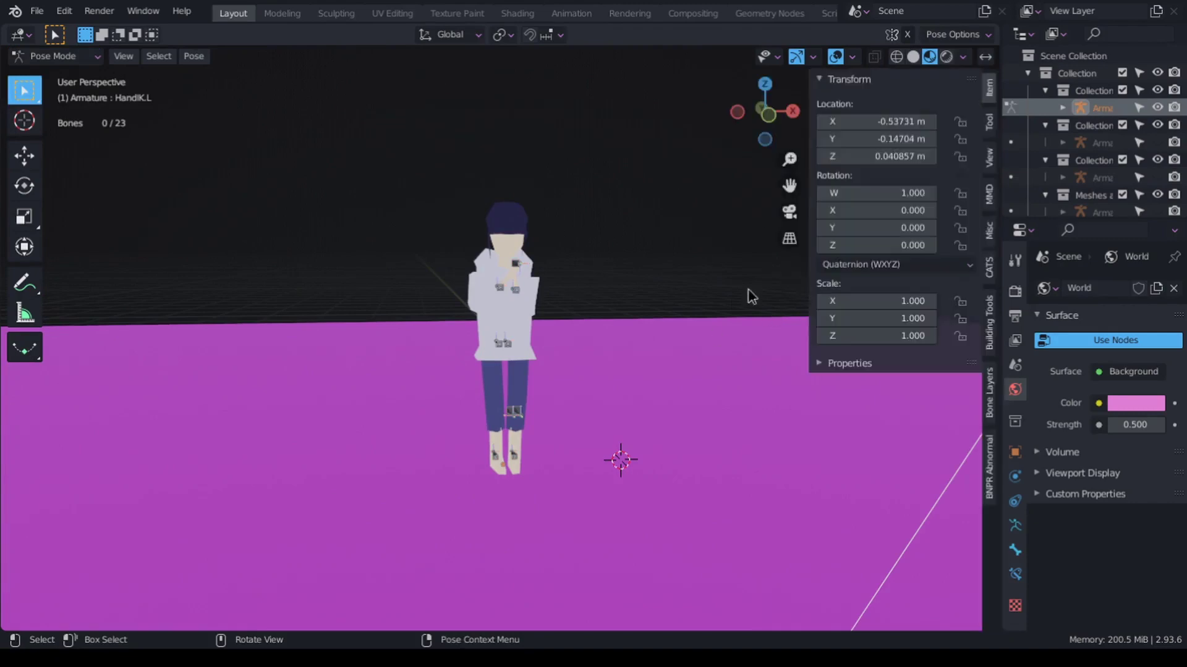
pyautogui.click(990, 396)
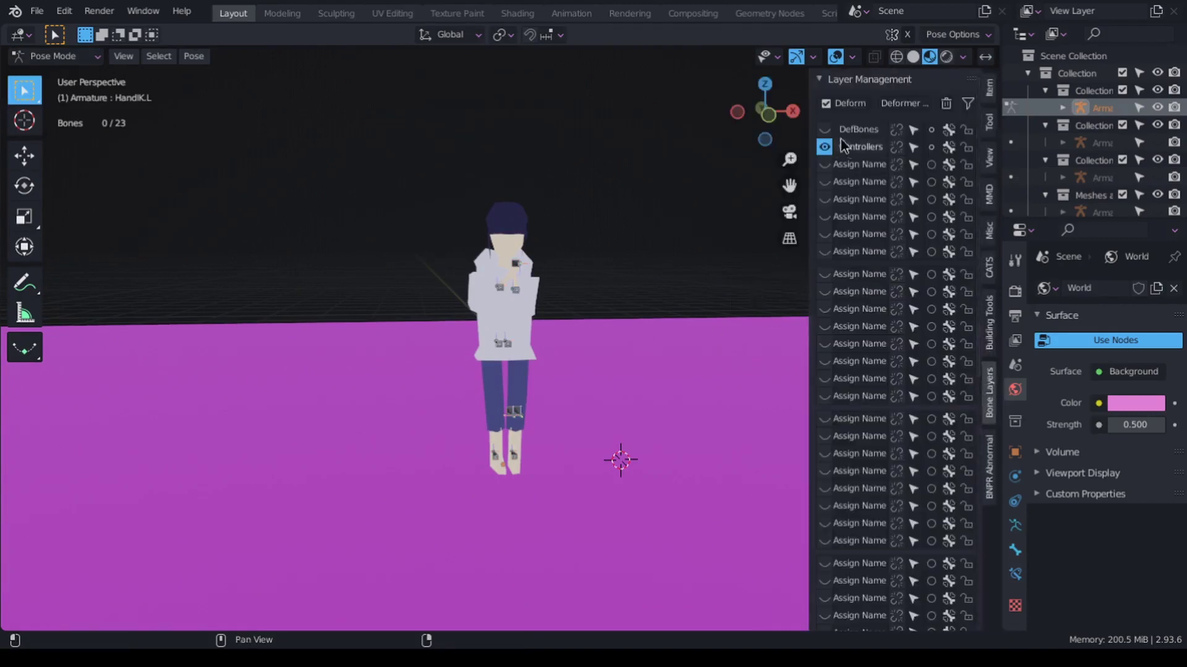
# Return the armature to Object Mode and orbit around the wireframe girl, front and back.
pyautogui.press('n')
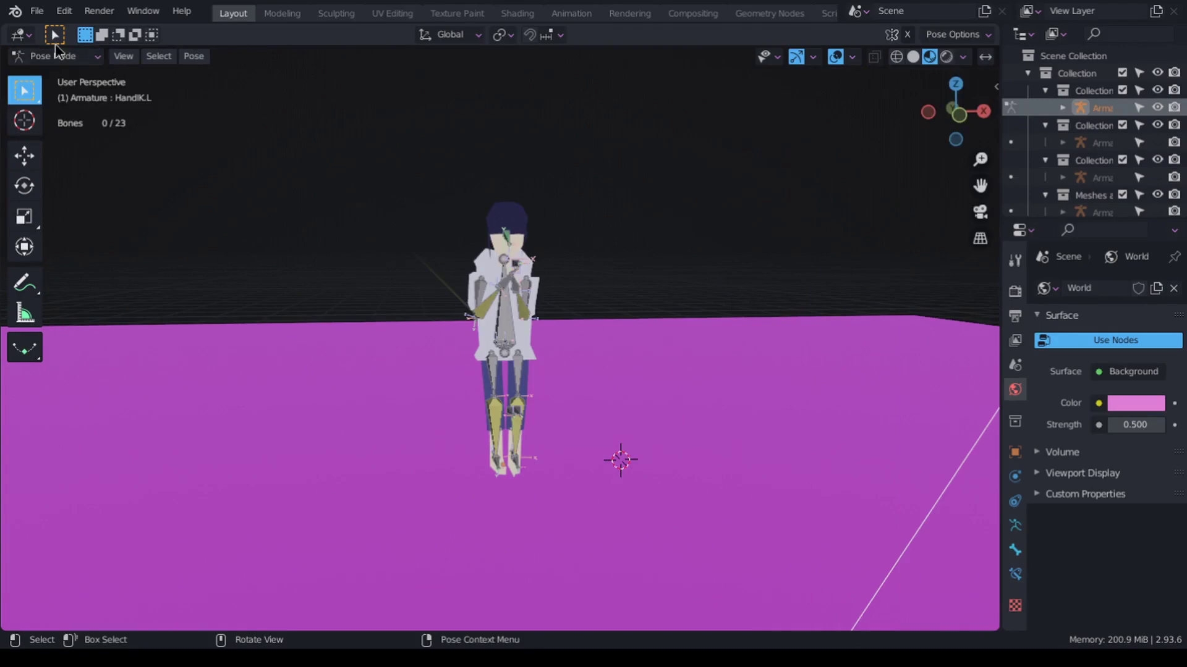
pyautogui.click(68, 77)
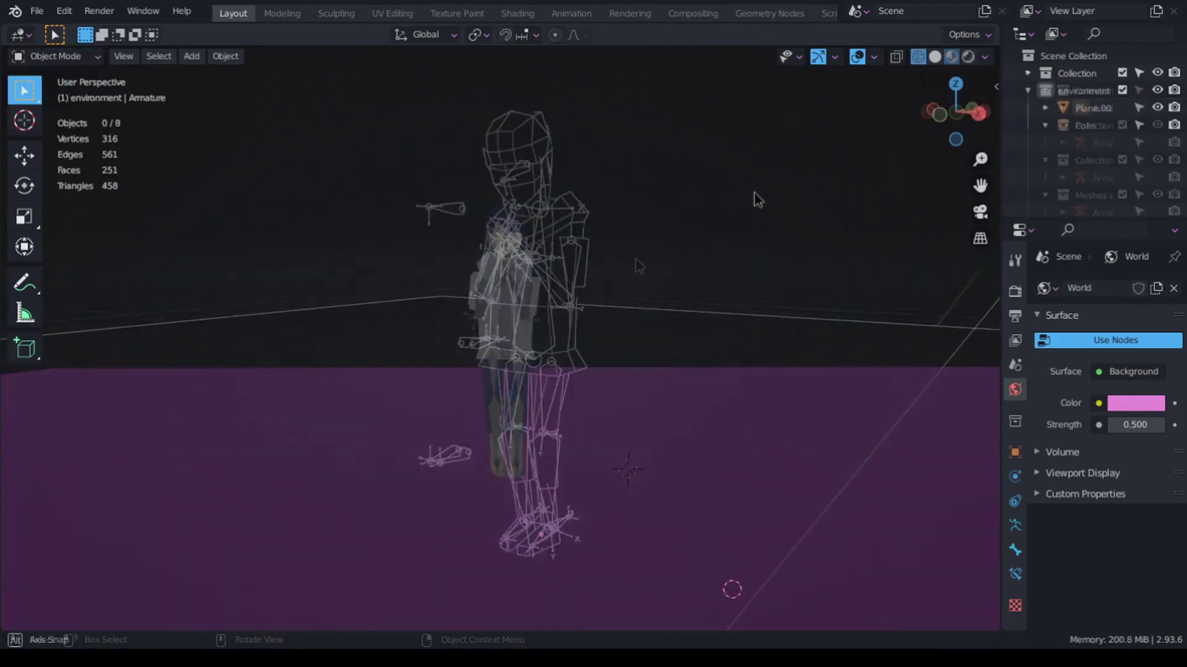
pyautogui.moveTo(753, 198); pyautogui.dragTo(605, 201, button='middle')
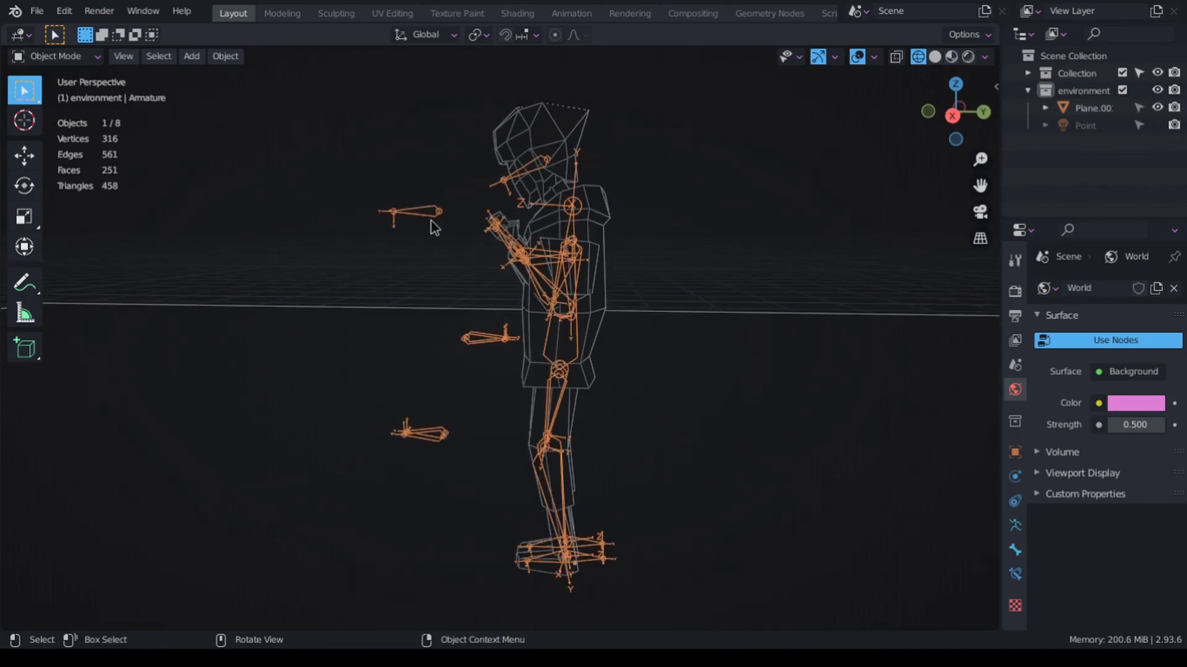
pyautogui.moveTo(767, 230); pyautogui.dragTo(233, 228, button='middle')
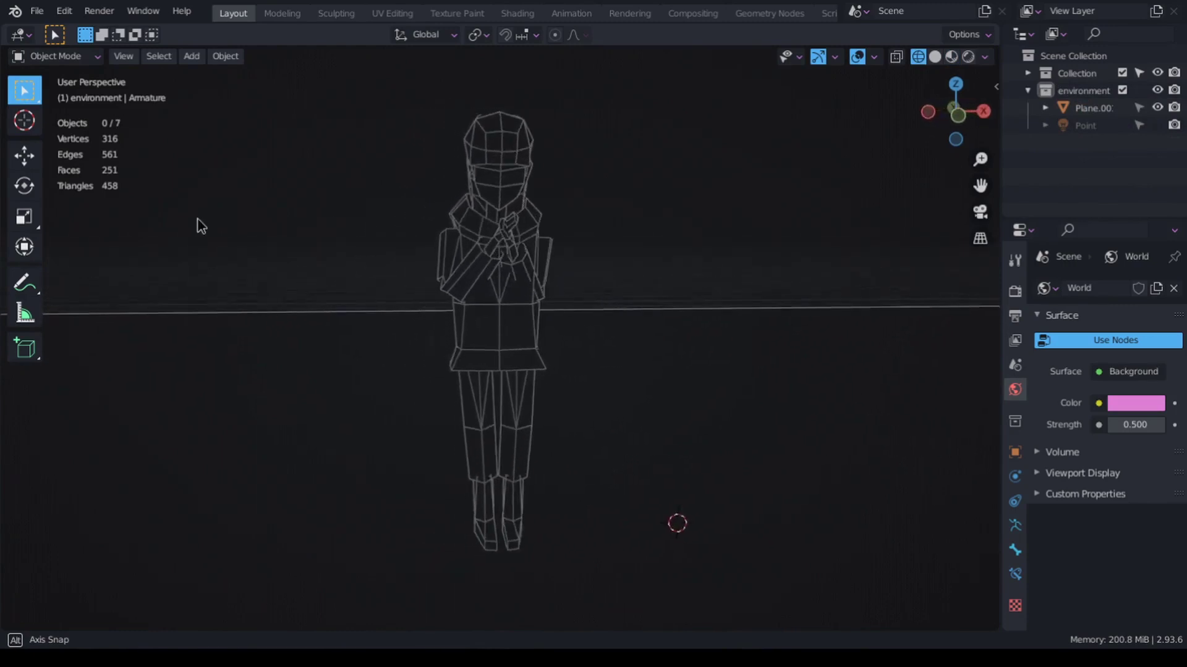
pyautogui.moveTo(773, 285); pyautogui.dragTo(816, 276, button='middle')
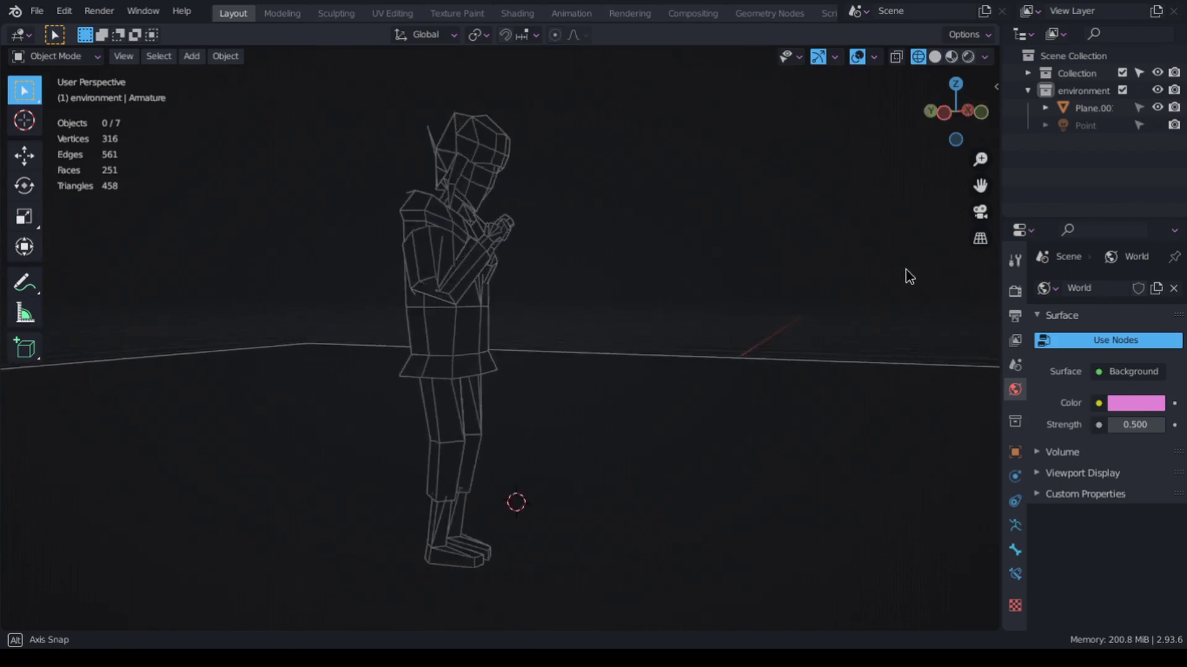
pyautogui.moveTo(909, 276); pyautogui.dragTo(707, 277, button='middle')
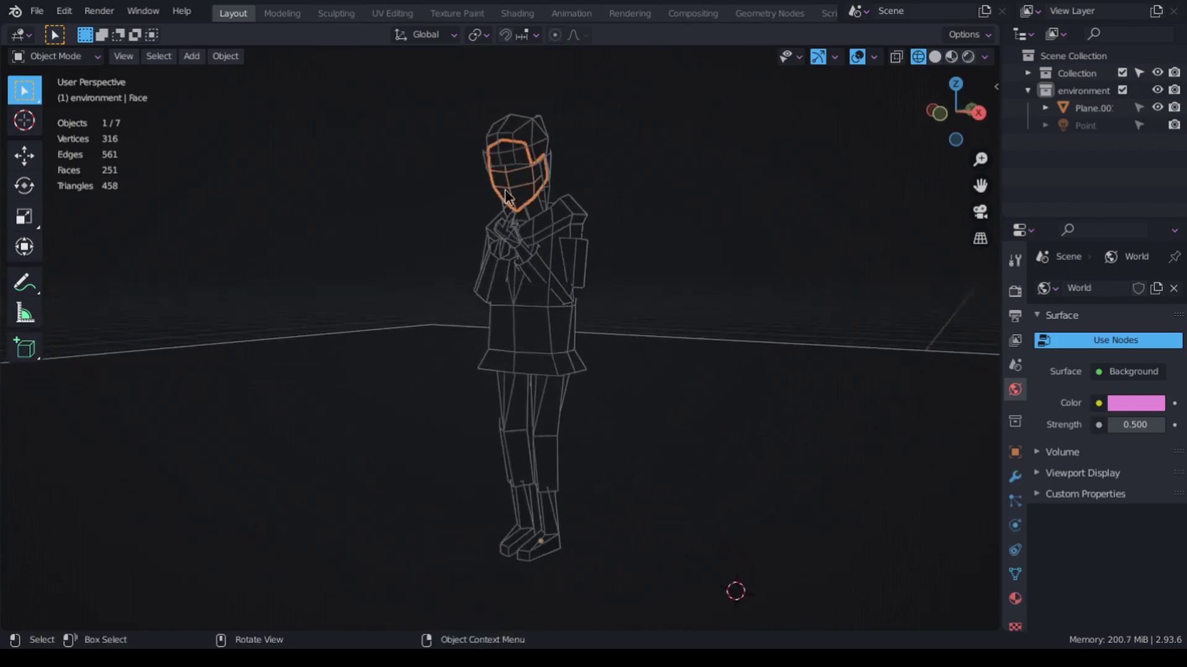
# Frame the selected Face object, then zoom out to show head and shoulders.
pyautogui.press('KP_Decimal')
pyautogui.moveTo(503, 191); pyautogui.dragTo(397, 295, button='middle')
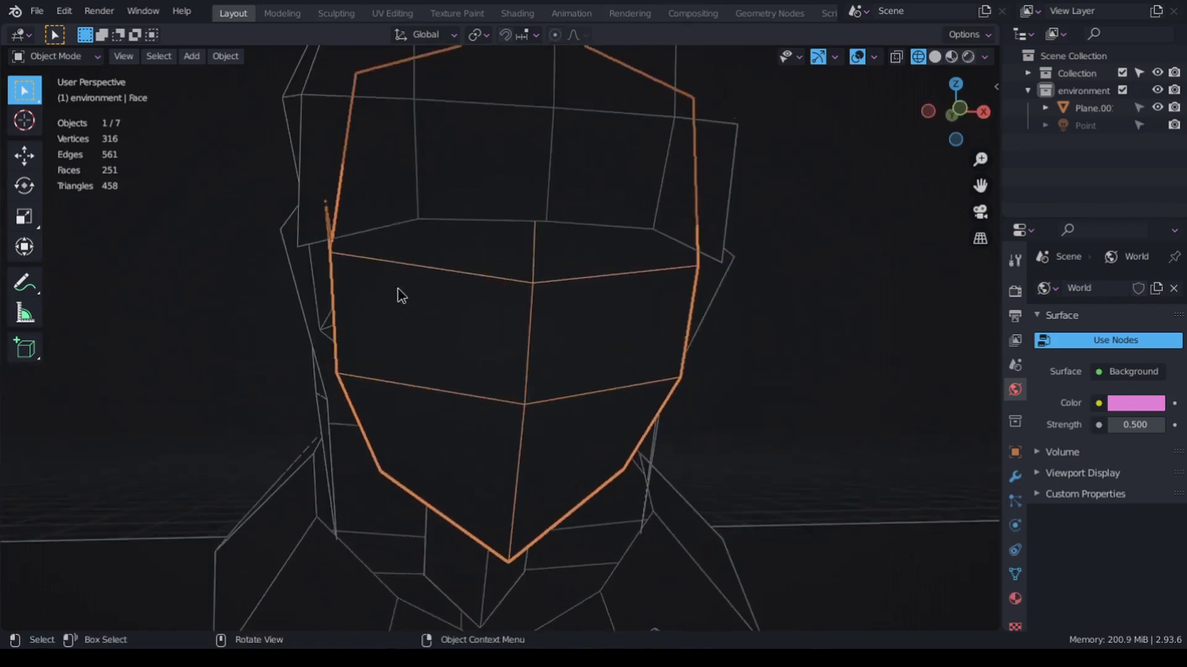
pyautogui.moveTo(647, 358)
pyautogui.keyDown('ctrl'); pyautogui.mouseDown(button='middle')
pyautogui.moveTo(639, 326)
pyautogui.moveTo(655, 455)
pyautogui.moveTo(602, 412)
pyautogui.moveTo(556, 429)
pyautogui.moveTo(321, 445)
pyautogui.moveTo(24, 447)
pyautogui.moveTo(937, 448)
pyautogui.moveTo(830, 449)
pyautogui.moveTo(855, 305)
pyautogui.moveTo(834, 120)
pyautogui.mouseUp(button='middle'); pyautogui.keyUp('ctrl')
# Pan down the wireframe body to the legs, orbit around them, then frame the whole character.
pyautogui.moveTo(812, 313); pyautogui.dragTo(102, 353, button='middle')
pyautogui.keyDown('shift'); pyautogui.moveTo(590, 436); pyautogui.dragTo(586, 161, button='middle'); pyautogui.keyUp('shift')
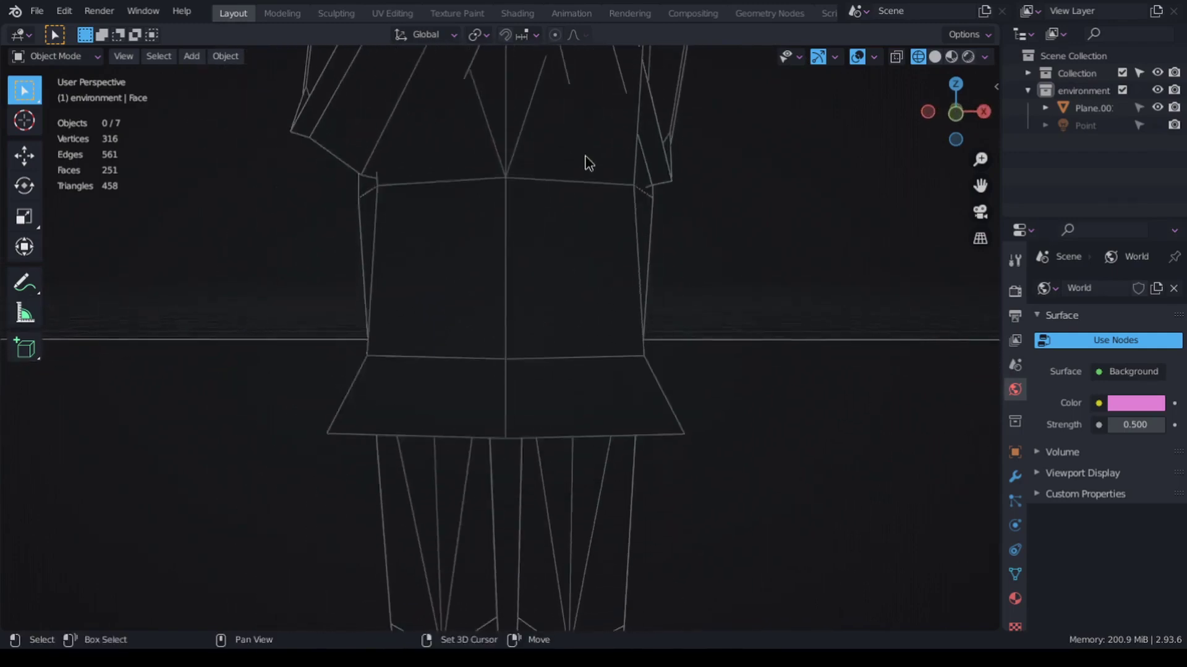
pyautogui.keyDown('shift'); pyautogui.moveTo(636, 424); pyautogui.dragTo(636, 180, button='middle'); pyautogui.keyUp('shift')
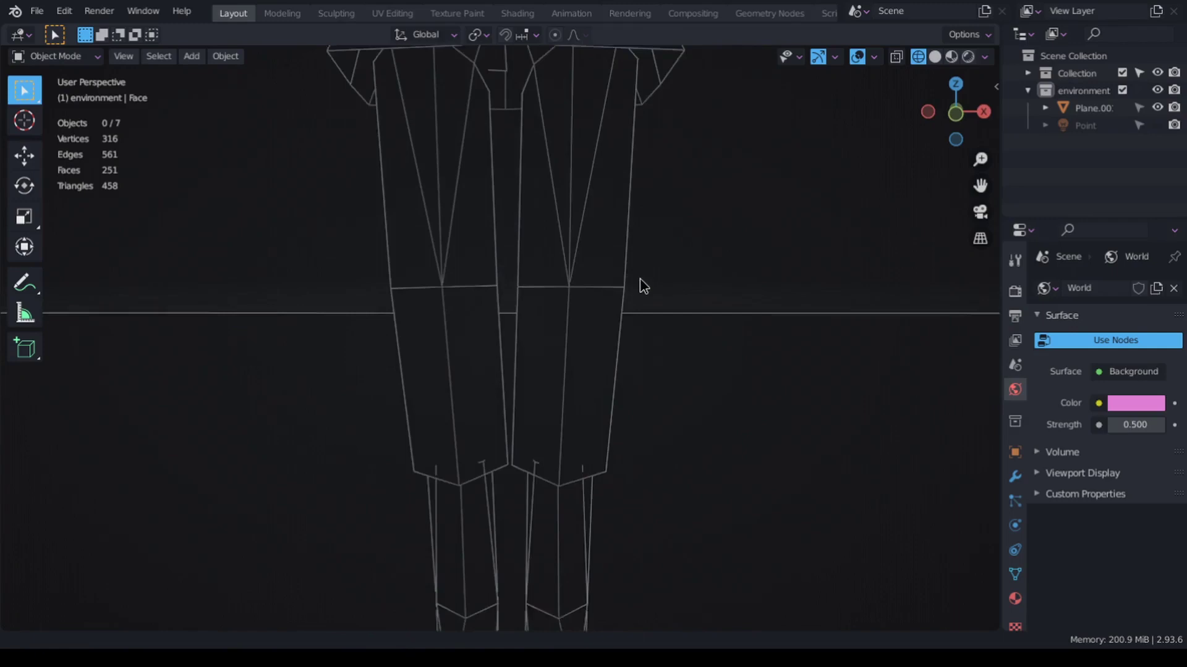
pyautogui.moveTo(645, 383); pyautogui.dragTo(627, 321, button='middle')
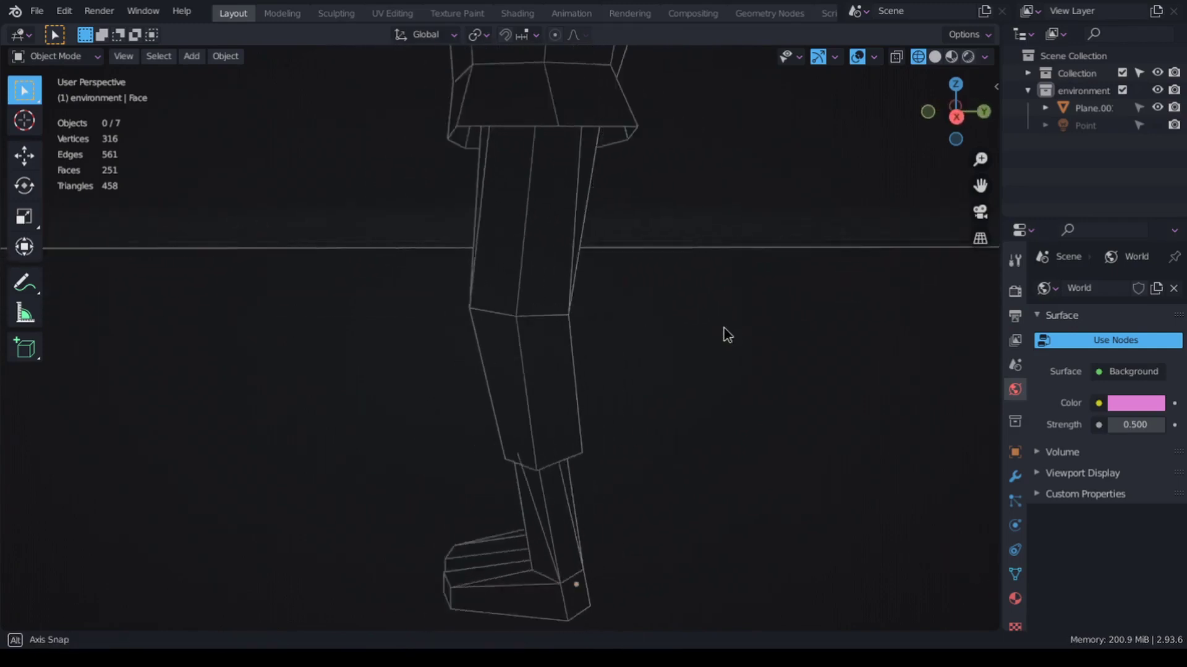
pyautogui.moveTo(550, 328); pyautogui.dragTo(211, 317, button='middle')
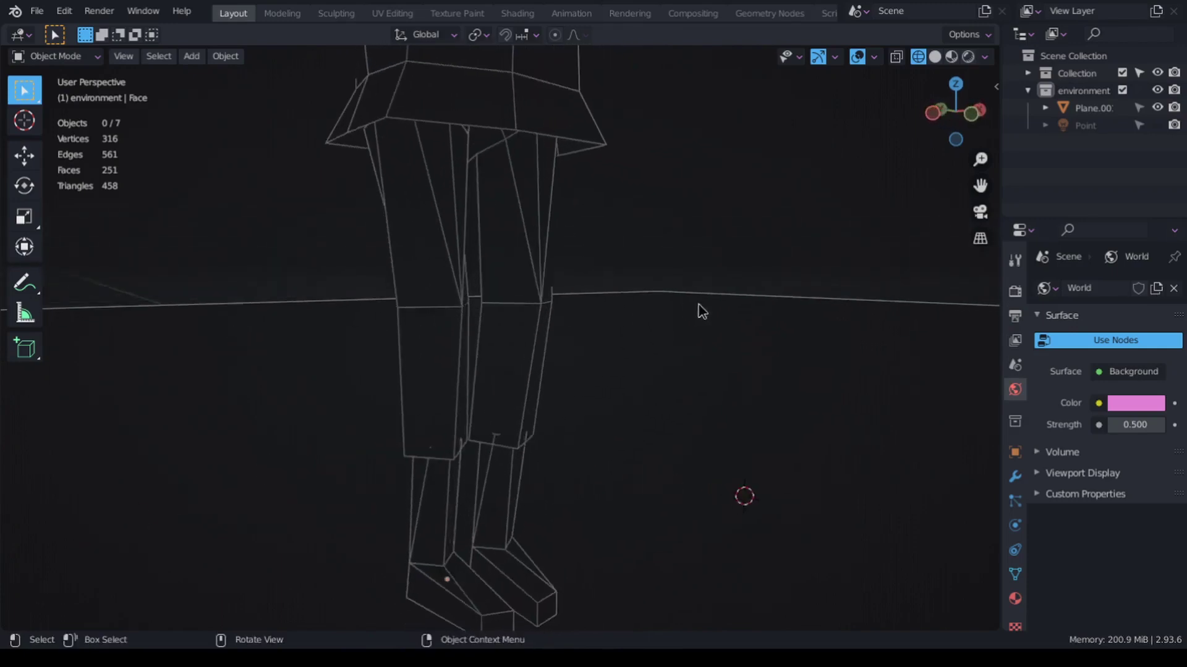
pyautogui.moveTo(702, 311); pyautogui.dragTo(765, 243, button='middle')
pyautogui.press('a')
pyautogui.press('KP_Decimal')
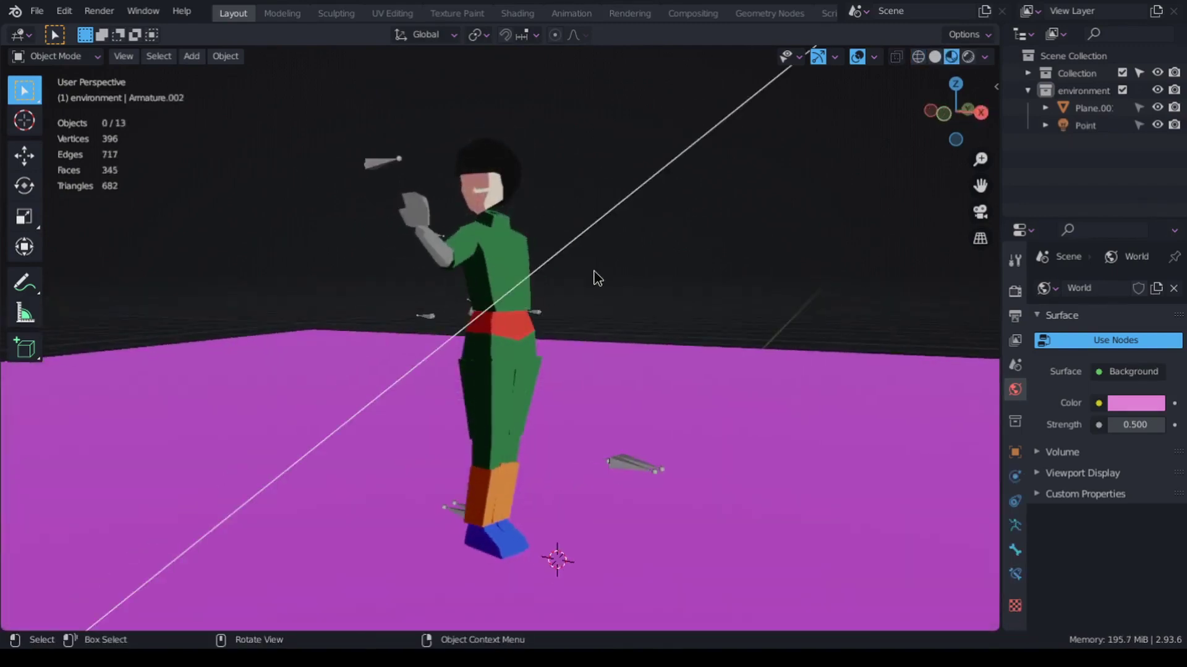
# Orbit around the green-suited character, then switch the viewport to Solid shading.
pyautogui.moveTo(596, 279); pyautogui.dragTo(910, 279, button='middle')
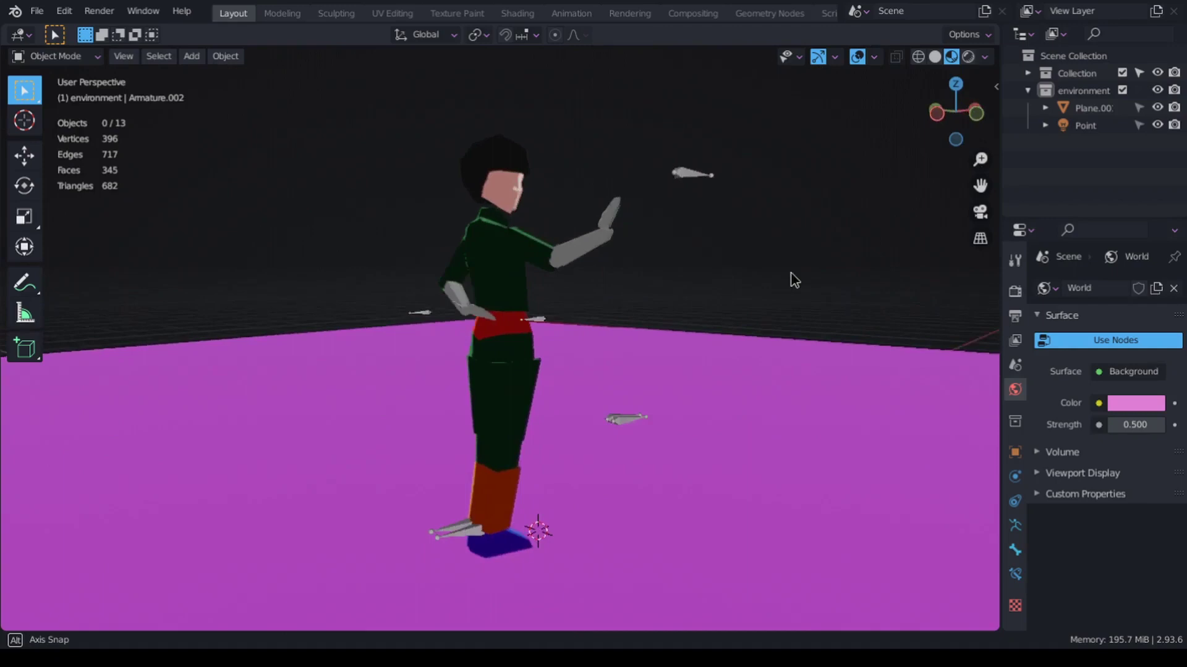
pyautogui.moveTo(795, 280); pyautogui.dragTo(682, 272, button='middle')
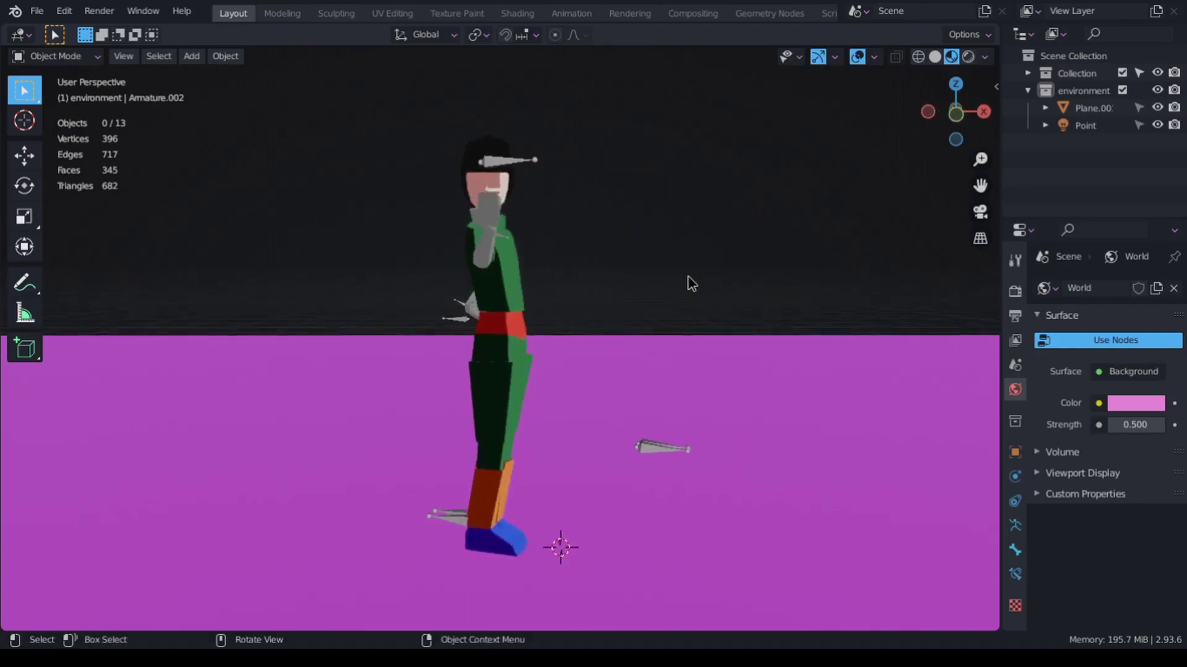
pyautogui.click(934, 57)
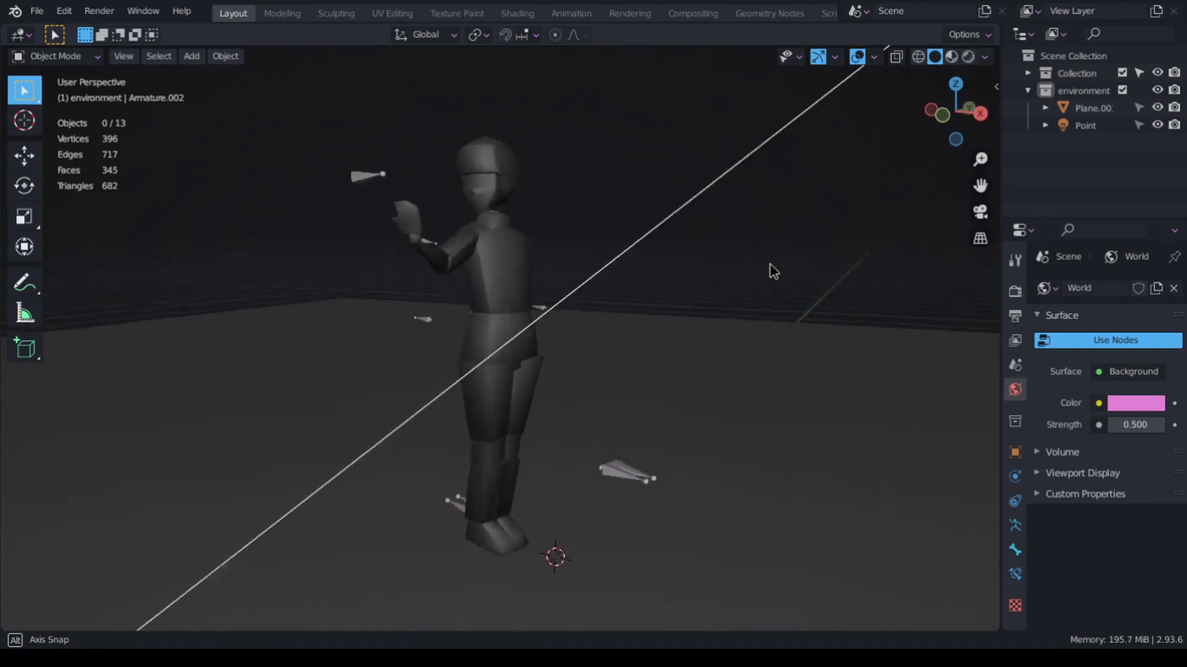
# Orbit around the grey green-suited character to view him from other sides.
pyautogui.moveTo(772, 272); pyautogui.dragTo(165, 270, button='middle')
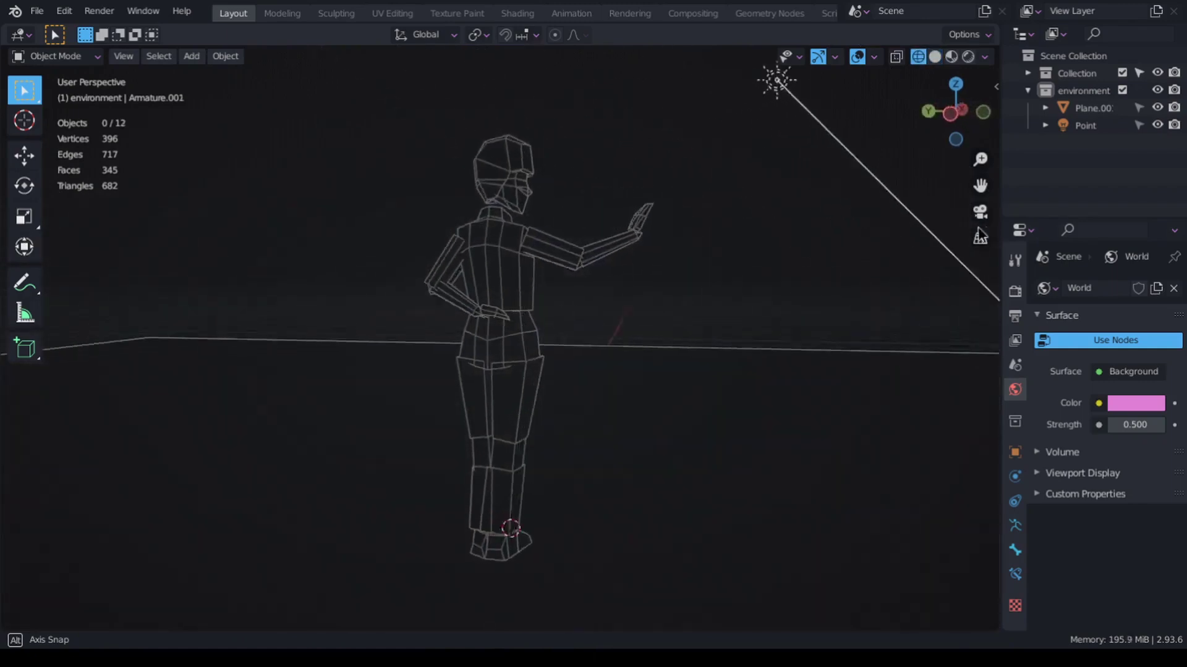
pyautogui.moveTo(979, 235); pyautogui.dragTo(918, 232, button='middle')
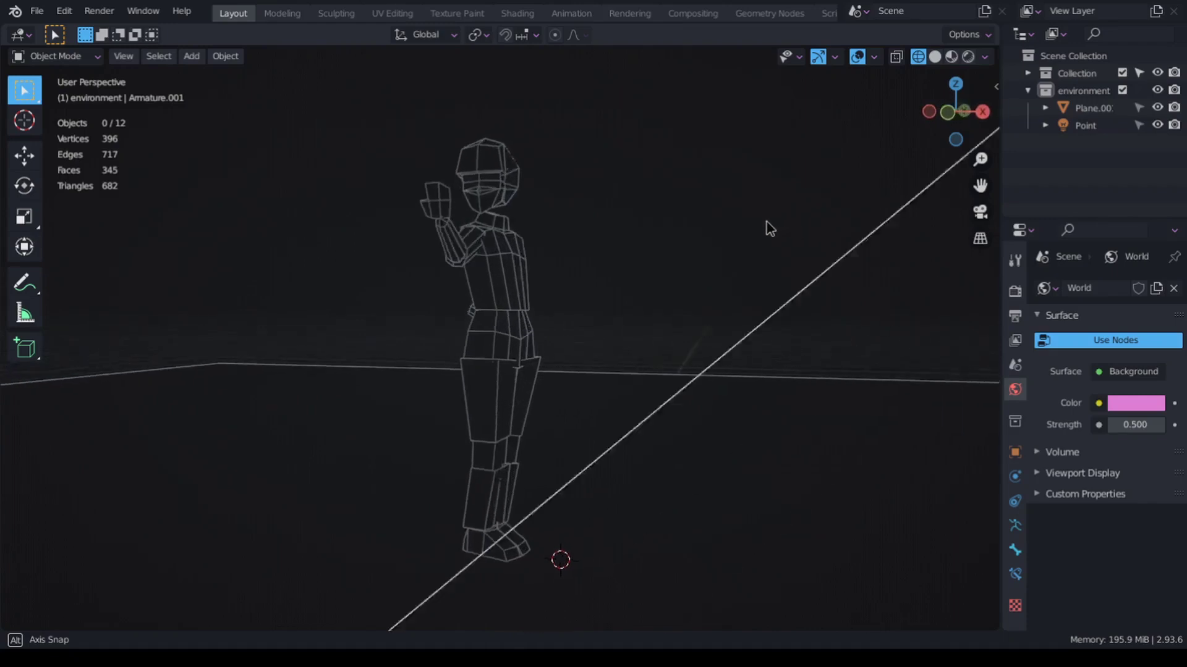
# Frame the selected head, orbit to a side view and zoom back out across the figure.
pyautogui.moveTo(768, 229); pyautogui.dragTo(744, 223, button='middle')
pyautogui.press('KP_Decimal')
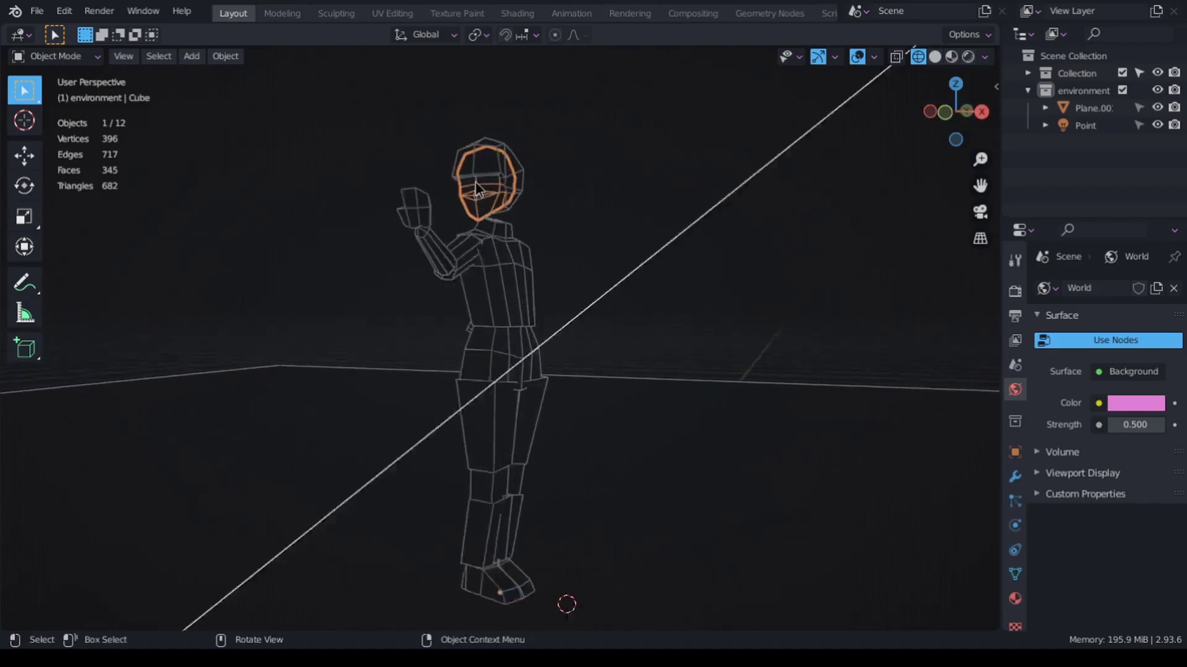
pyautogui.moveTo(759, 366); pyautogui.dragTo(34, 353, button='middle')
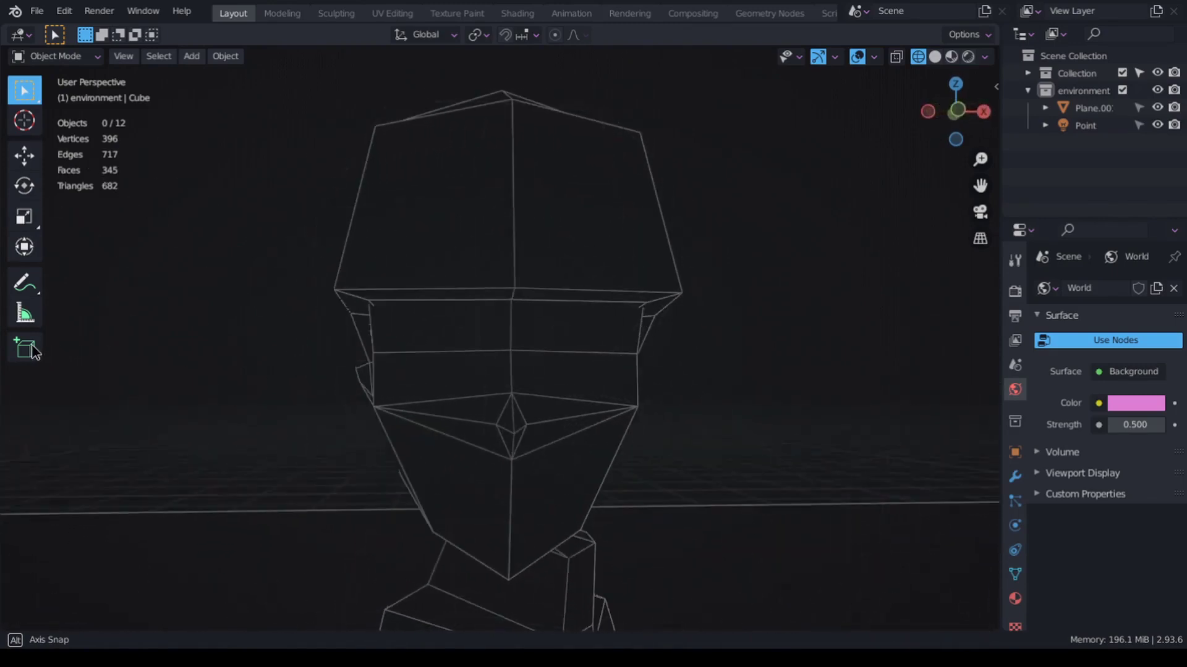
pyautogui.scroll(-5, 569, 419)
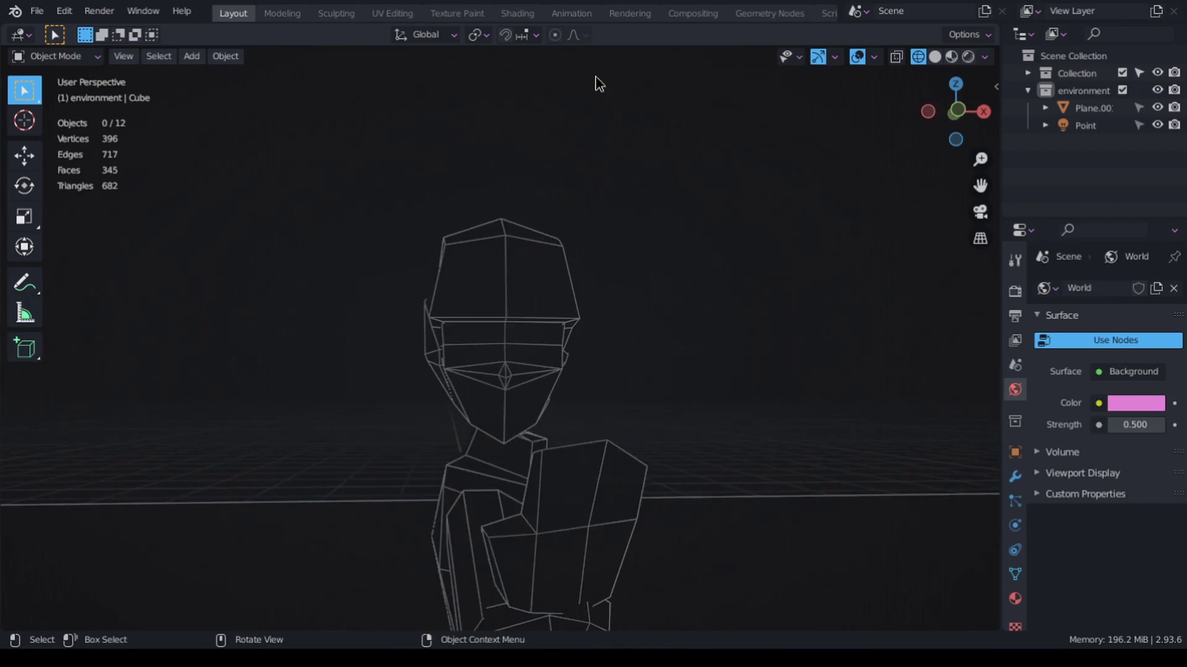
pyautogui.moveTo(602, 433); pyautogui.dragTo(27, 392, button='middle')
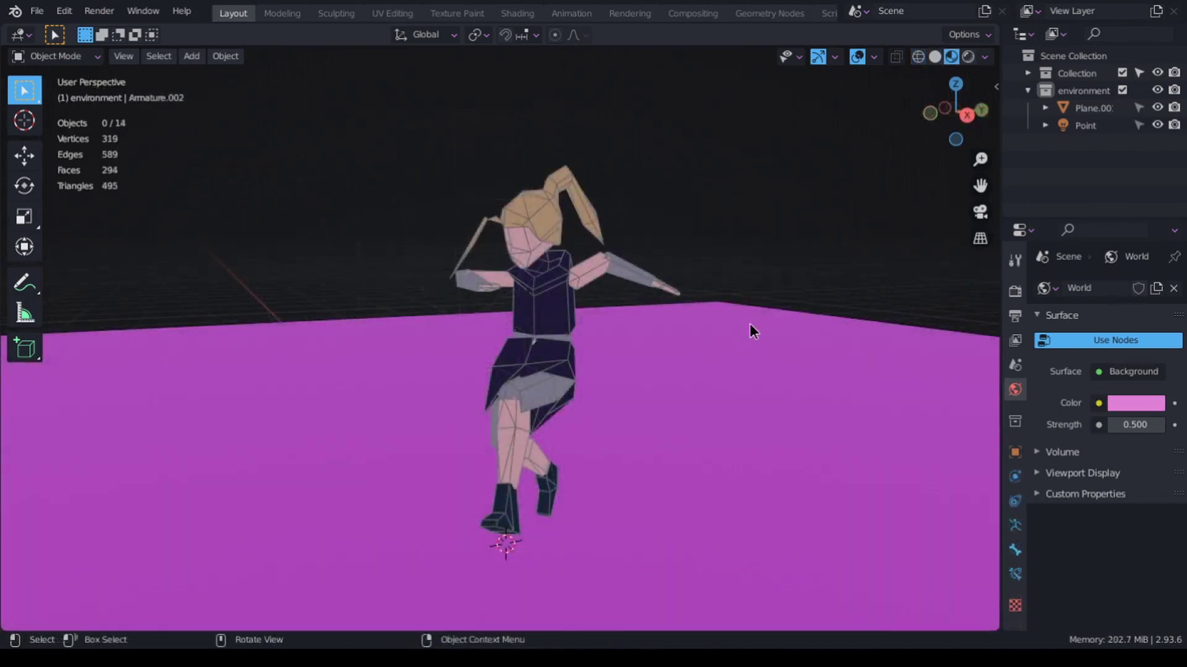
pyautogui.moveTo(595, 334); pyautogui.dragTo(850, 326, button='middle')
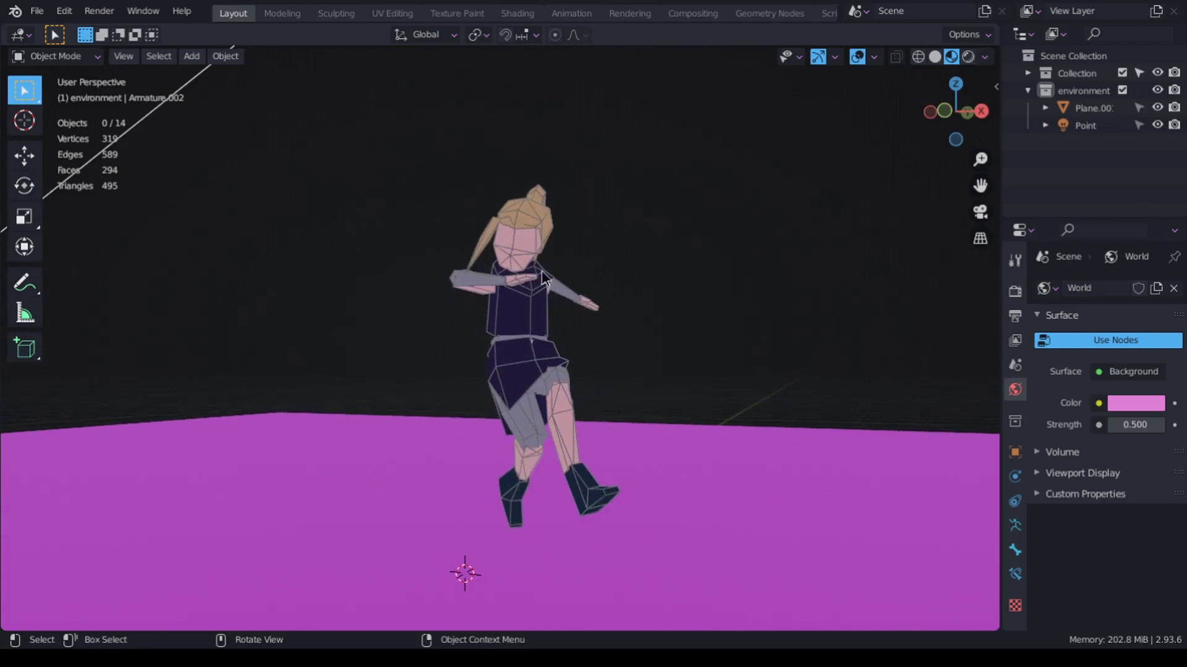
pyautogui.press('KP_Decimal')
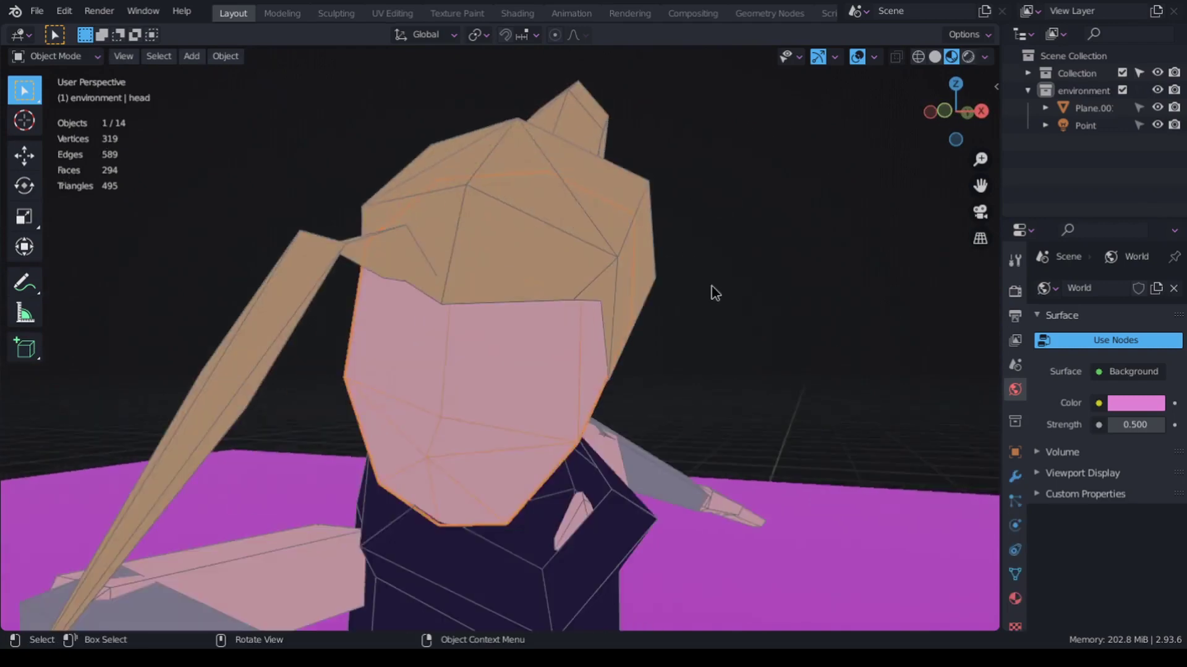
pyautogui.moveTo(708, 390); pyautogui.dragTo(662, 389, button='middle')
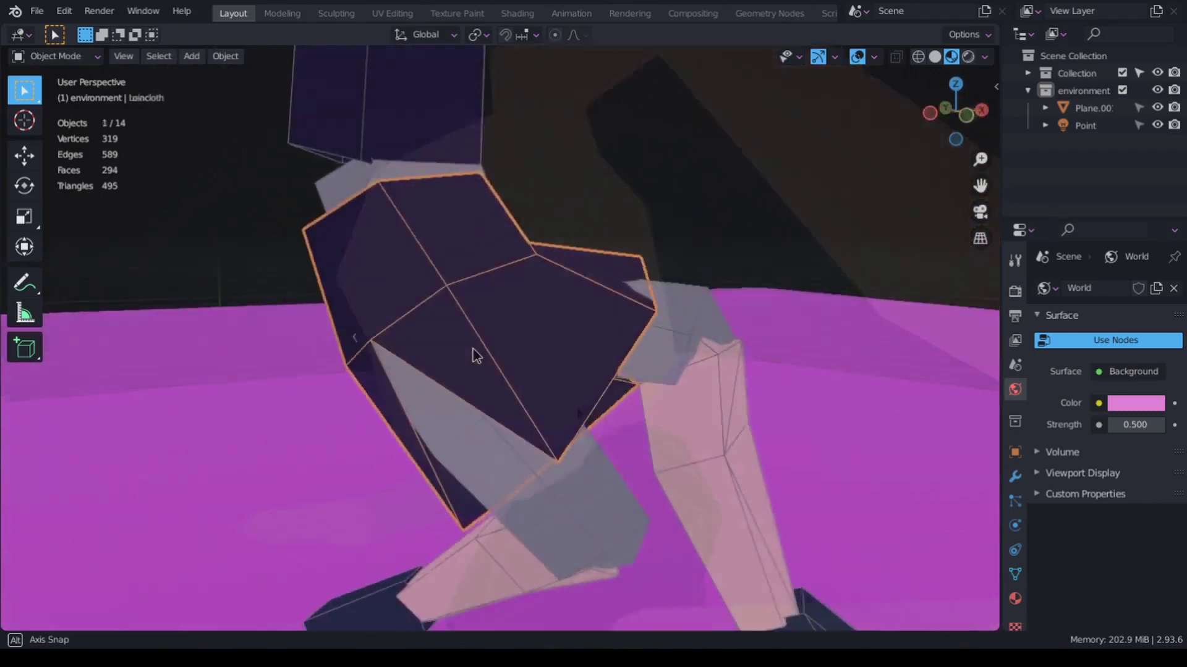
pyautogui.moveTo(474, 353); pyautogui.dragTo(422, 355, button='middle')
pyautogui.press('g')
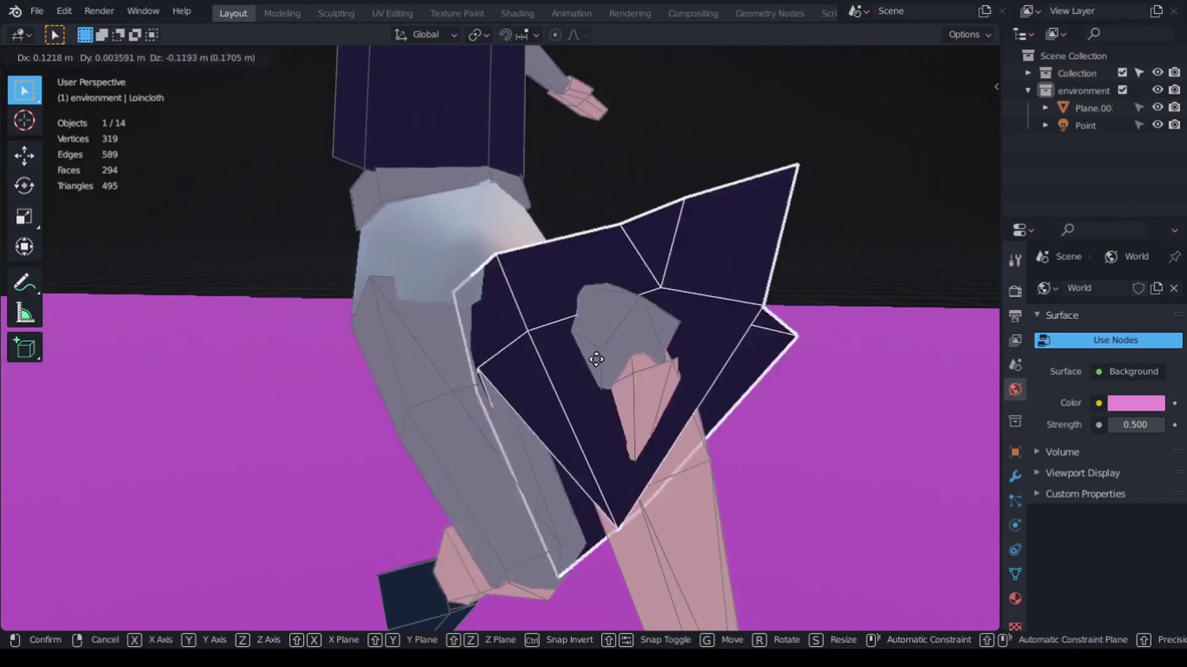
pyautogui.press('Escape')
pyautogui.keyDown('ctrl'); pyautogui.moveTo(688, 424); pyautogui.dragTo(899, 183, button='middle'); pyautogui.keyUp('ctrl')
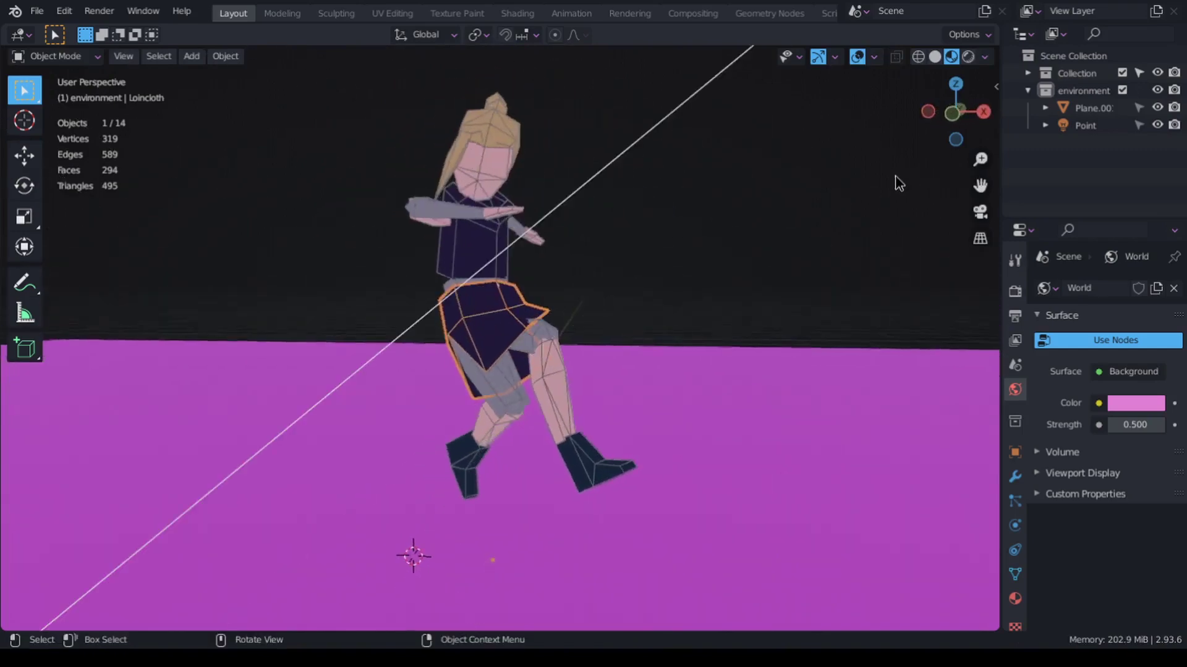
# Switch to wireframe, deselect the loincloth and orbit around the whole character.
pyautogui.click(919, 56)
pyautogui.scroll(3, 797, 186)
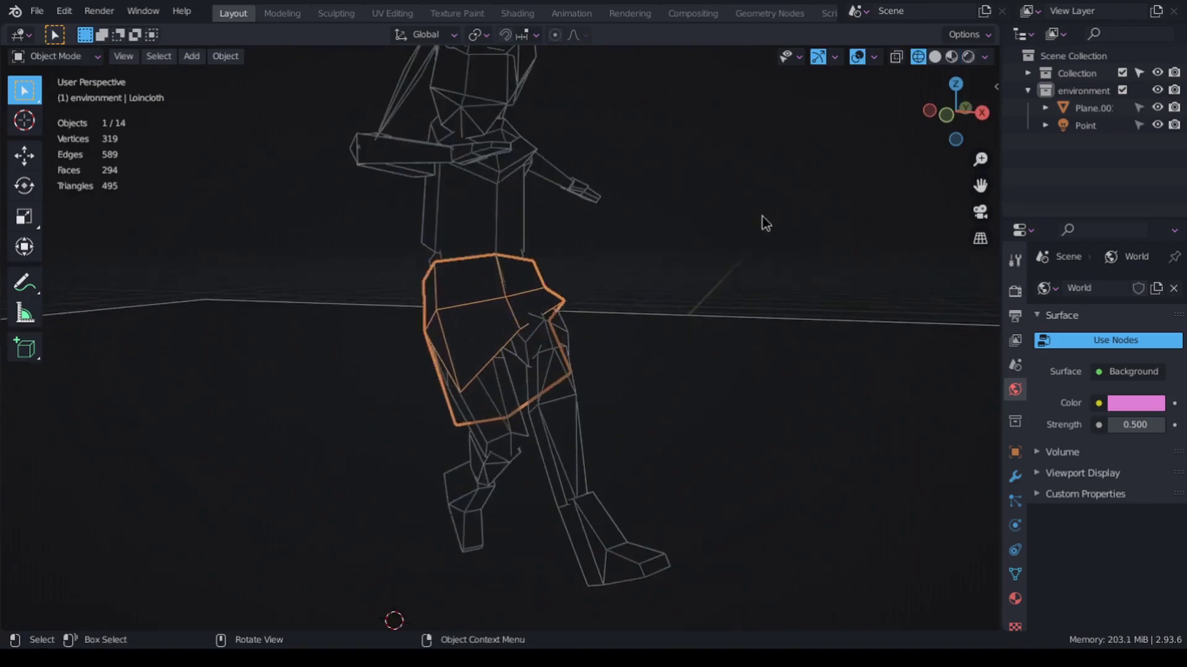
pyautogui.click(757, 224)
pyautogui.moveTo(749, 232)
pyautogui.keyDown('ctrl'); pyautogui.mouseDown(button='middle')
pyautogui.moveTo(751, 216)
pyautogui.moveTo(740, 282)
pyautogui.mouseUp(button='middle'); pyautogui.keyUp('ctrl')
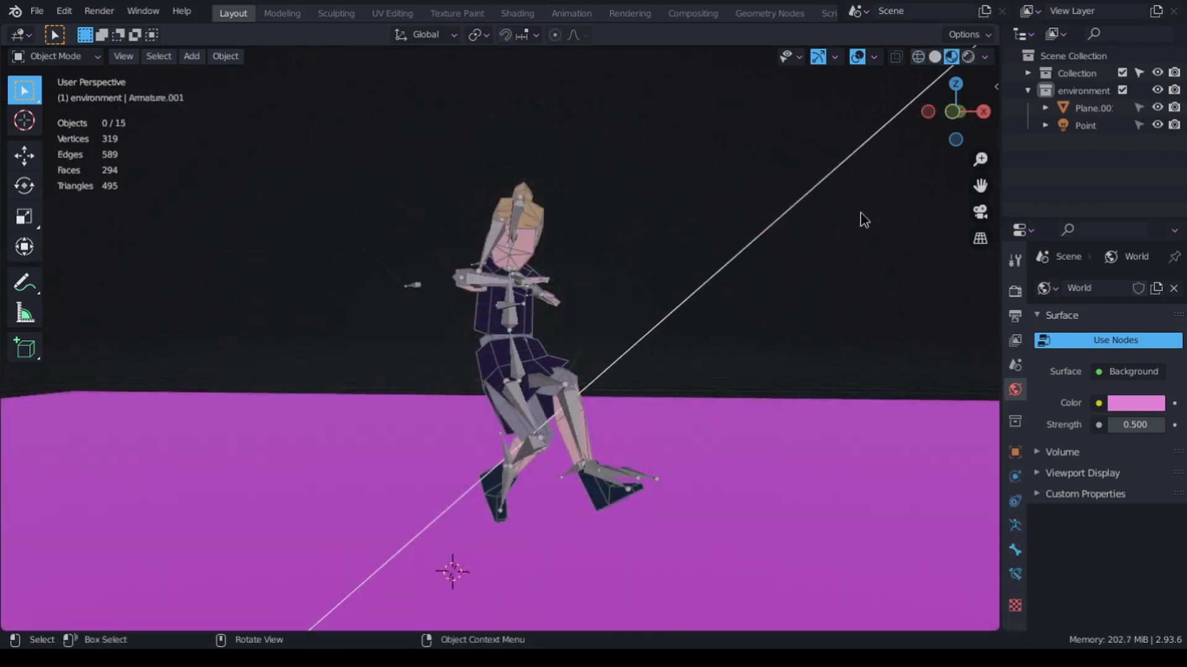
pyautogui.moveTo(863, 219); pyautogui.dragTo(492, 241, button='middle')
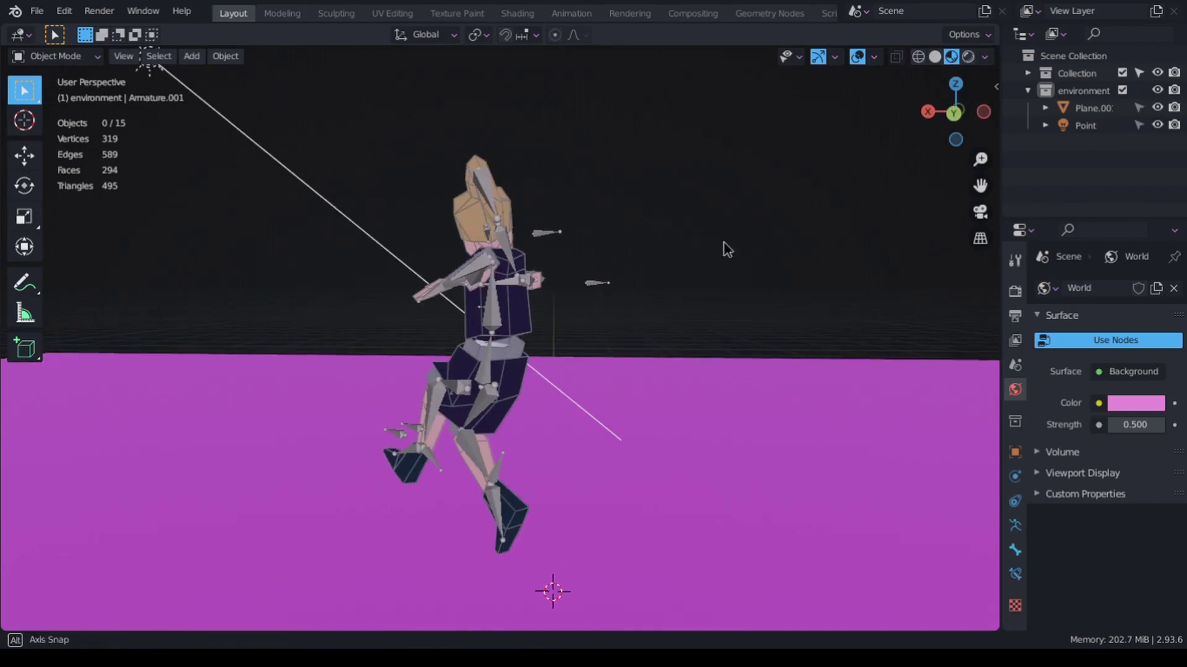
pyautogui.moveTo(726, 248); pyautogui.dragTo(492, 250, button='middle')
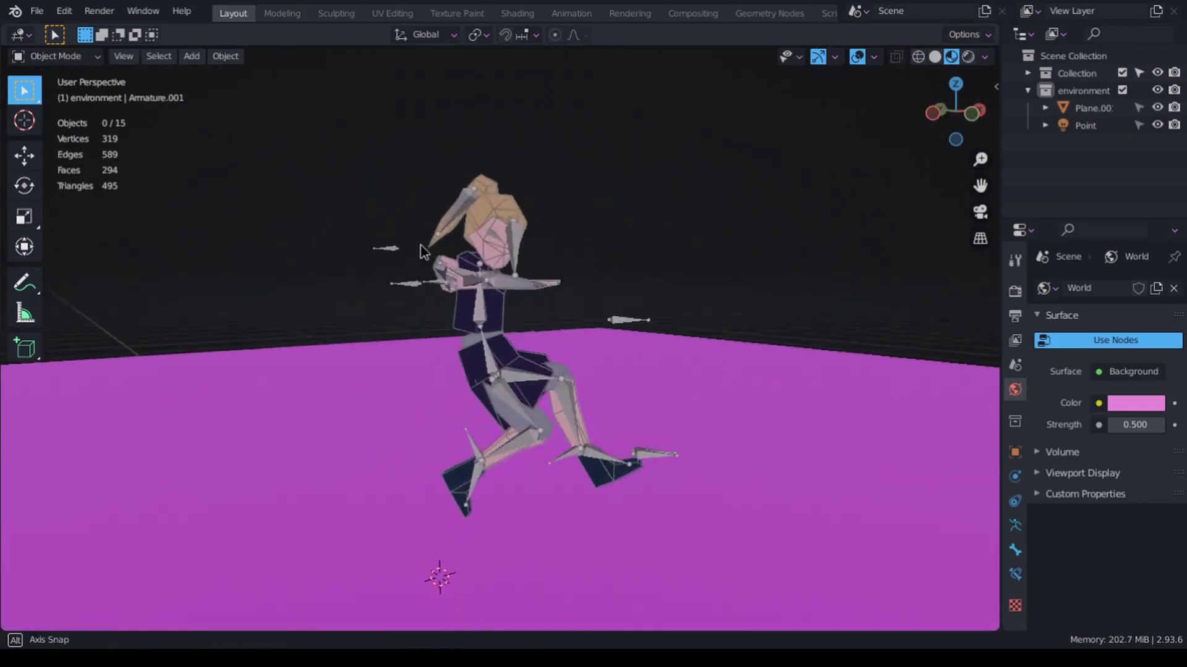
pyautogui.moveTo(421, 247); pyautogui.dragTo(353, 252, button='middle')
pyautogui.moveTo(699, 323); pyautogui.dragTo(542, 326, button='middle')
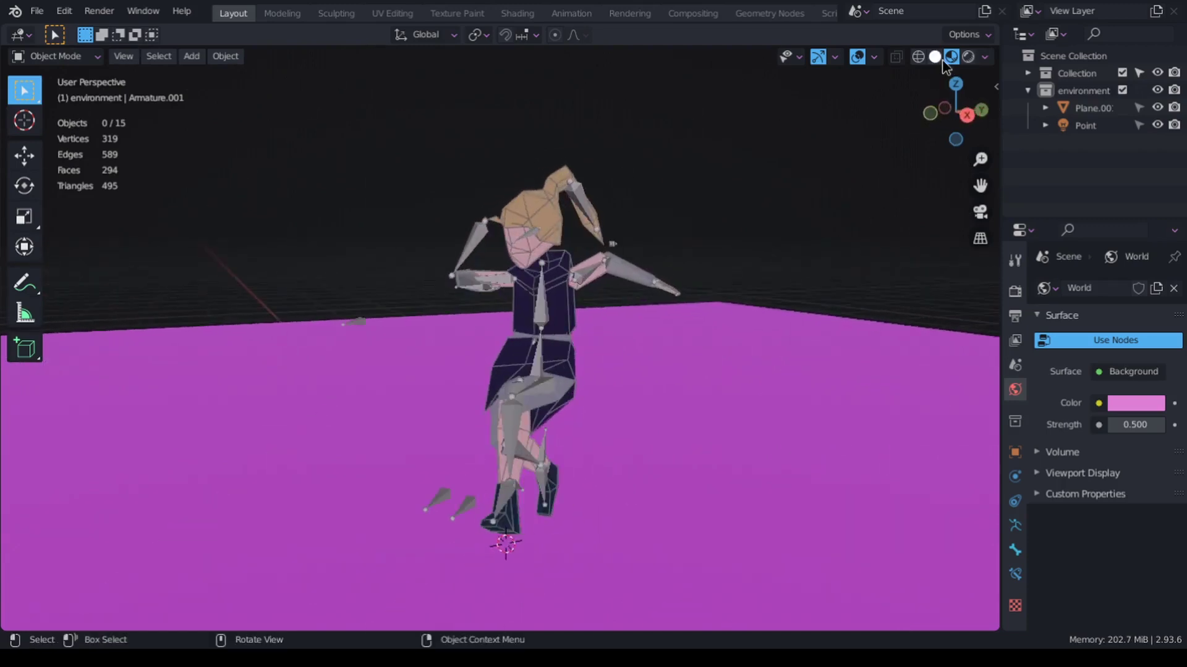
# Select the blonde character's armature and hide it.
pyautogui.click(485, 261)
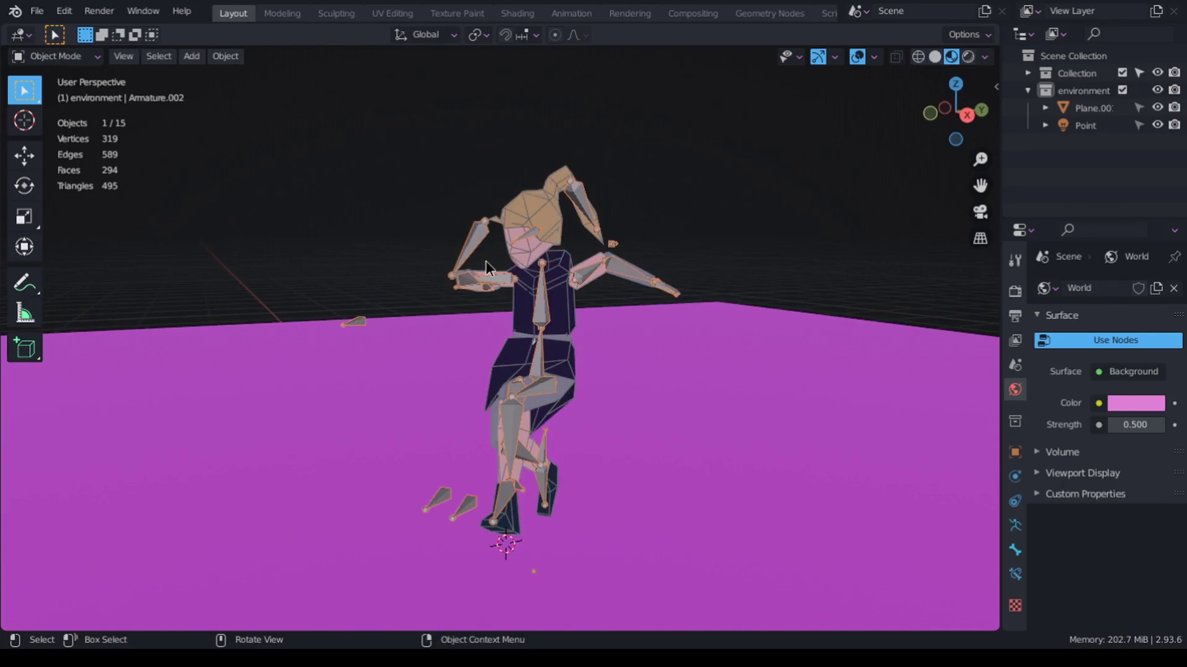
pyautogui.press('Delete')
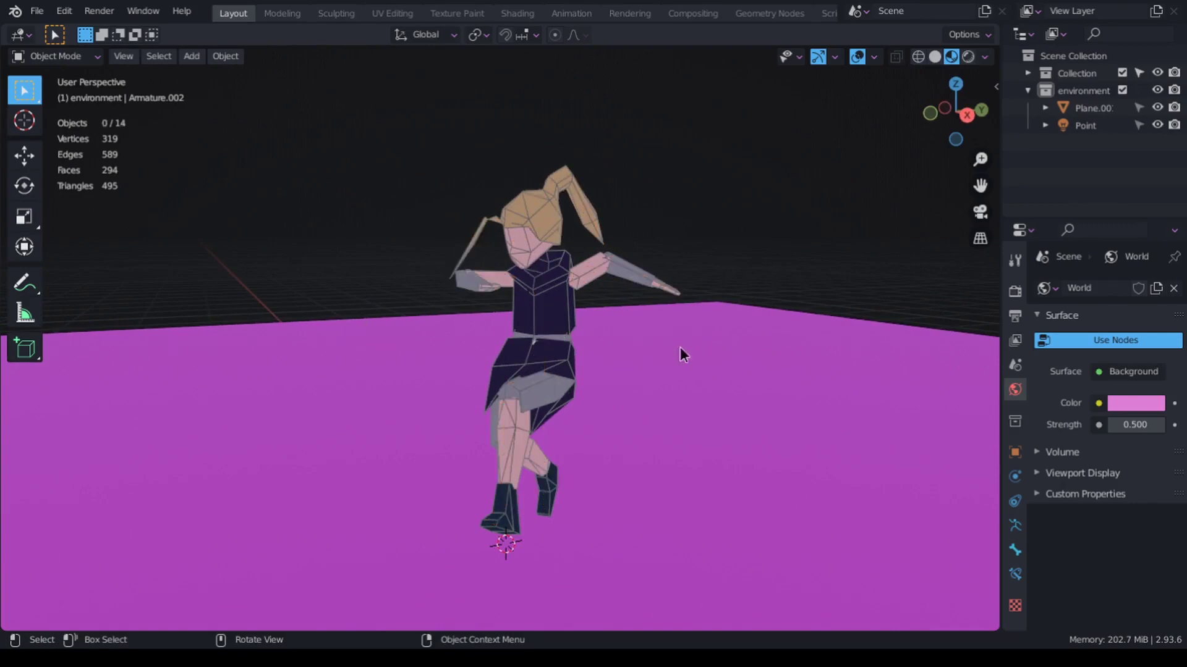
pyautogui.moveTo(681, 352); pyautogui.dragTo(582, 317, button='middle')
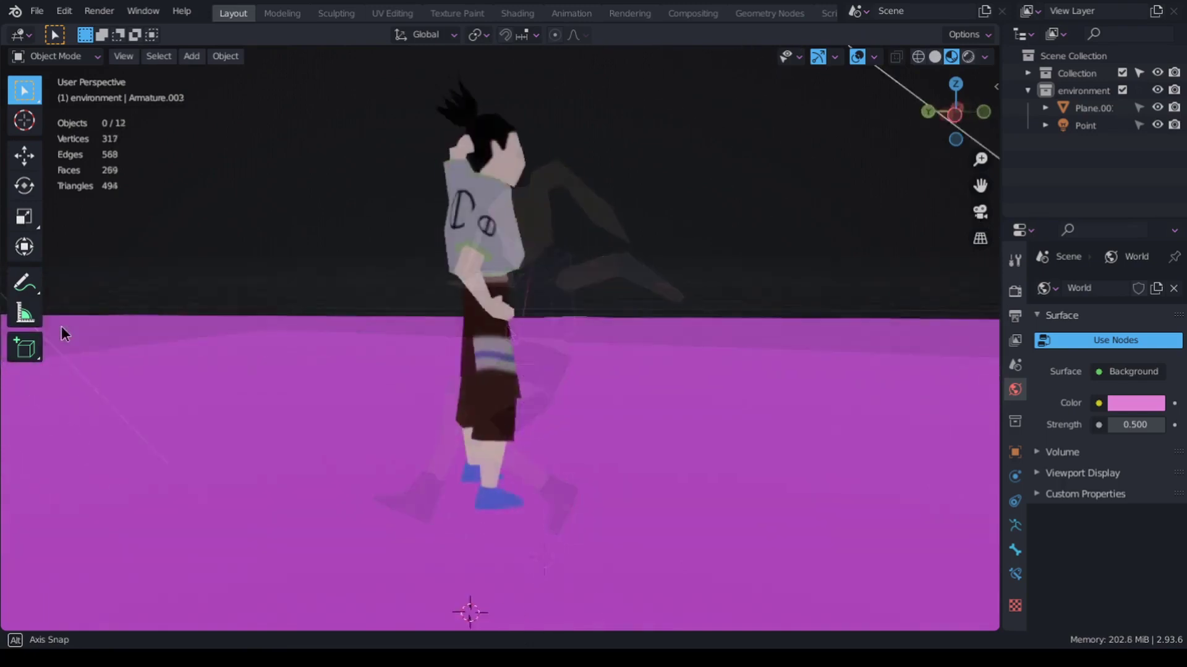
# Select the spiky-haired character's head, frame it and orbit around it.
pyautogui.moveTo(63, 331); pyautogui.dragTo(774, 322, button='middle')
pyautogui.click(522, 168)
pyautogui.press('KP_Decimal')
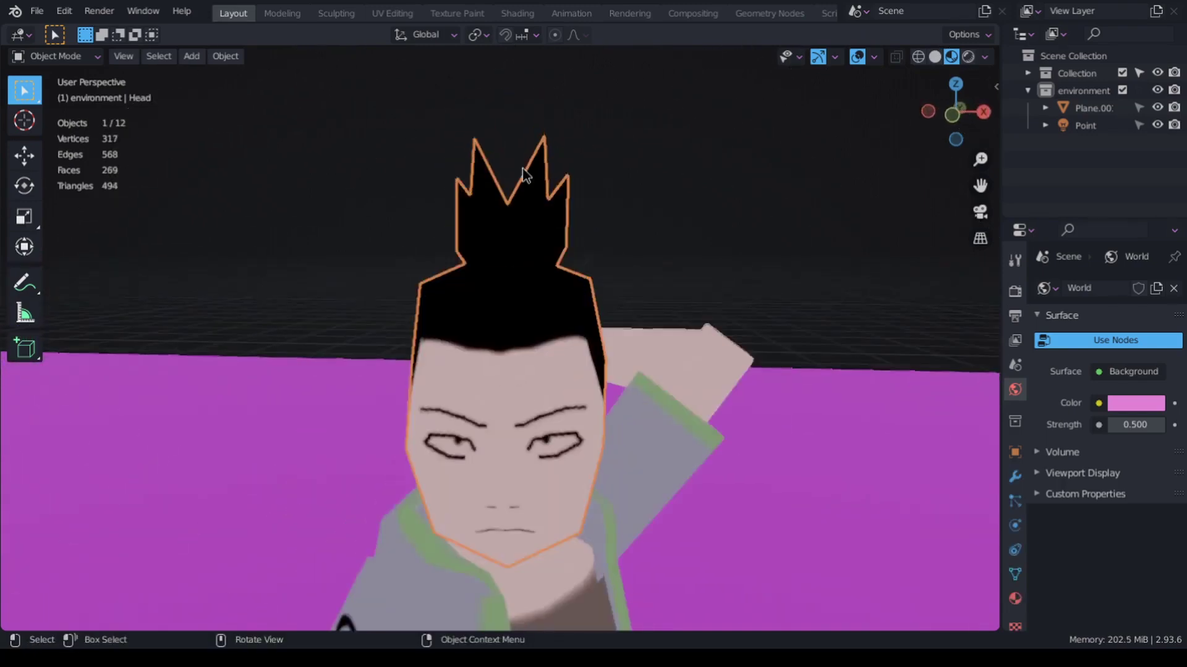
pyautogui.moveTo(584, 387); pyautogui.dragTo(591, 257, button='middle')
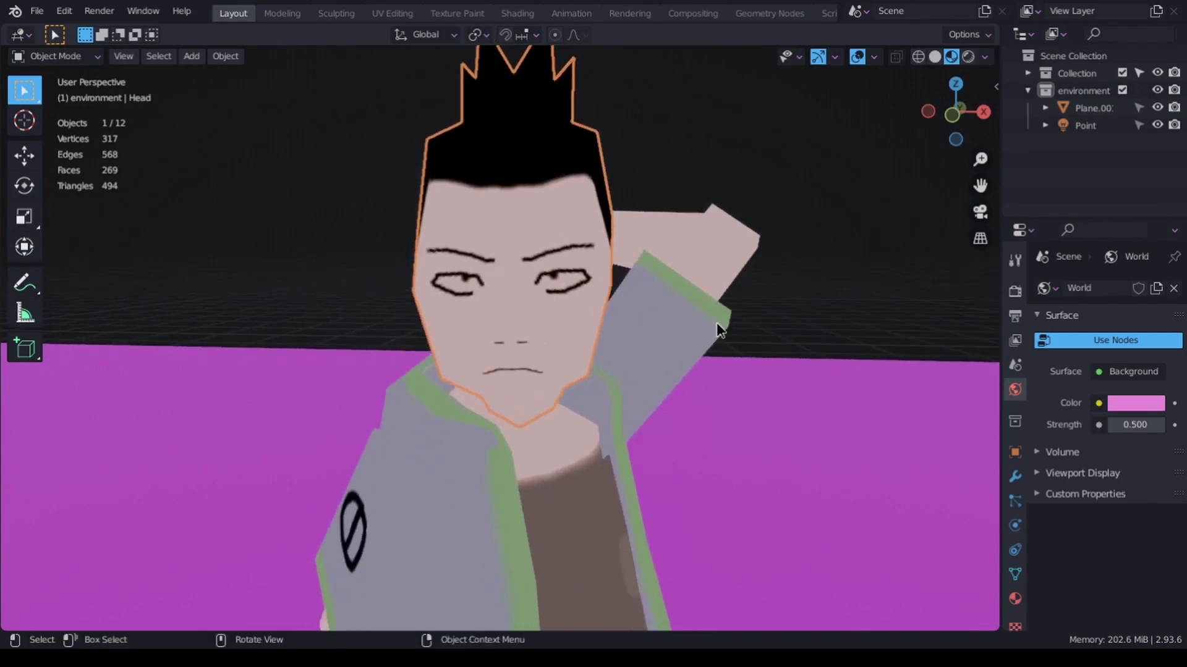
pyautogui.moveTo(717, 329); pyautogui.dragTo(323, 322, button='middle')
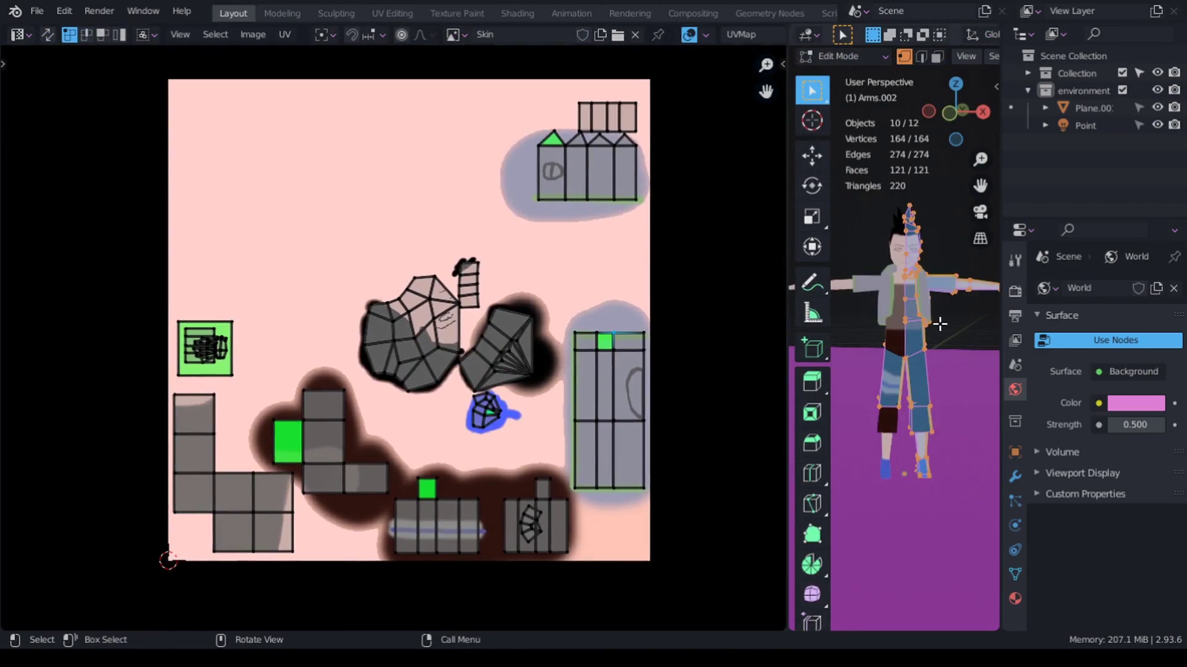
# Return to Object Mode and merge the texture editor area into the 3D view.
pyautogui.press('Tab')
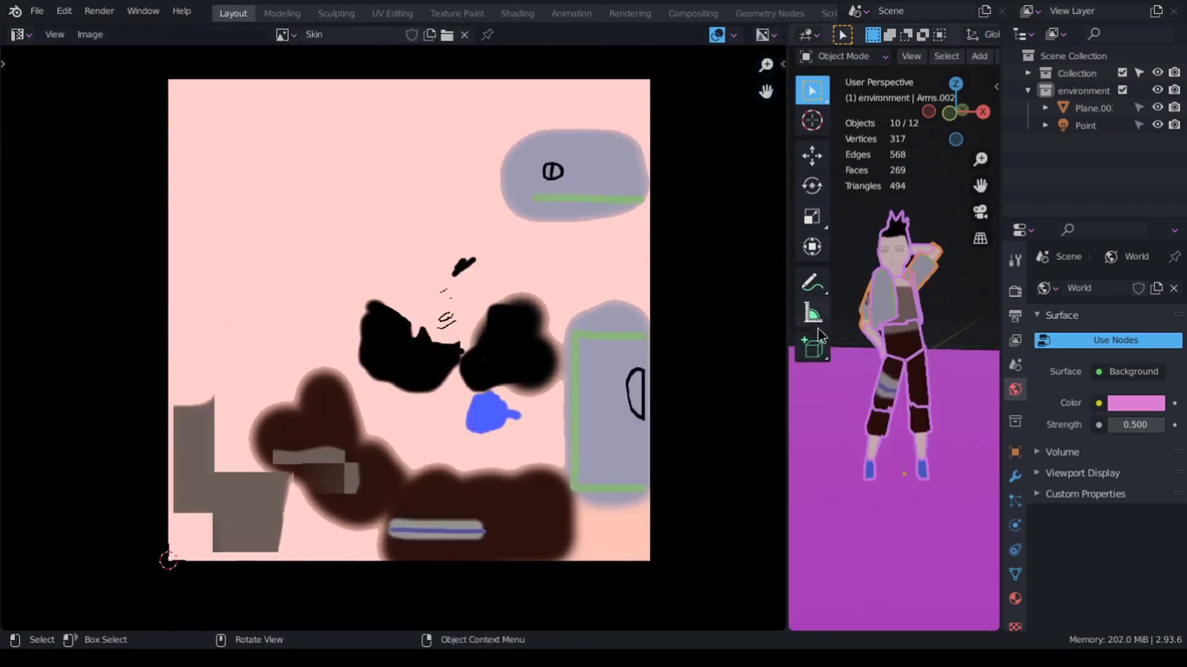
pyautogui.rightClick(786, 377)
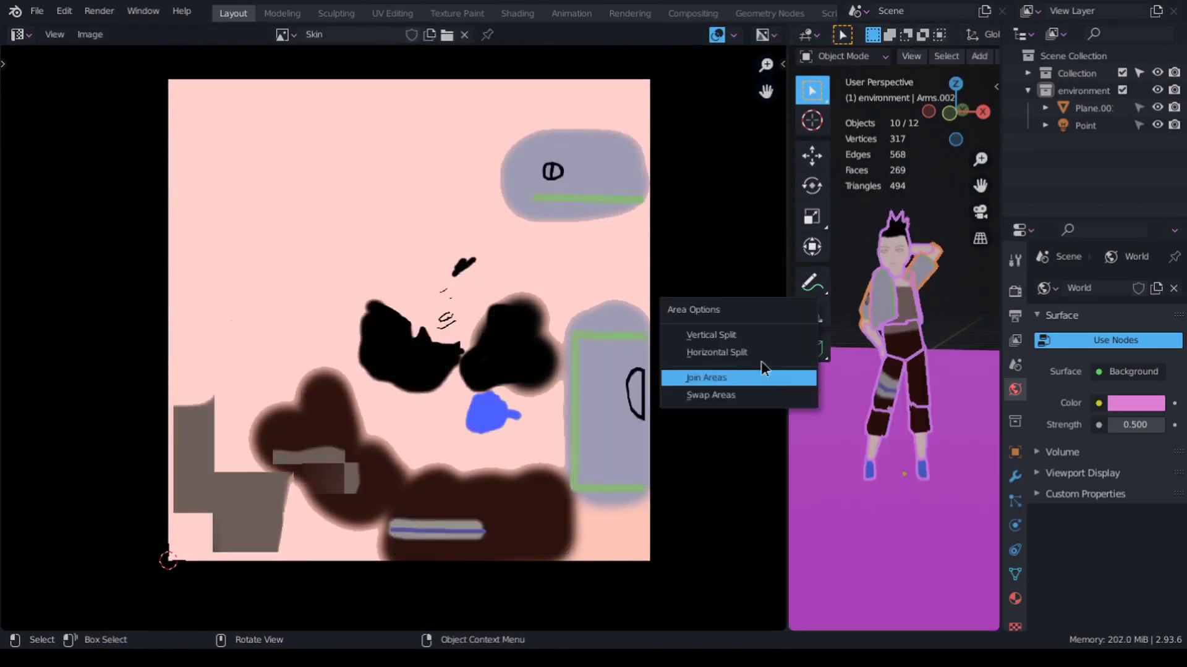
pyautogui.click(729, 378)
pyautogui.click(509, 377)
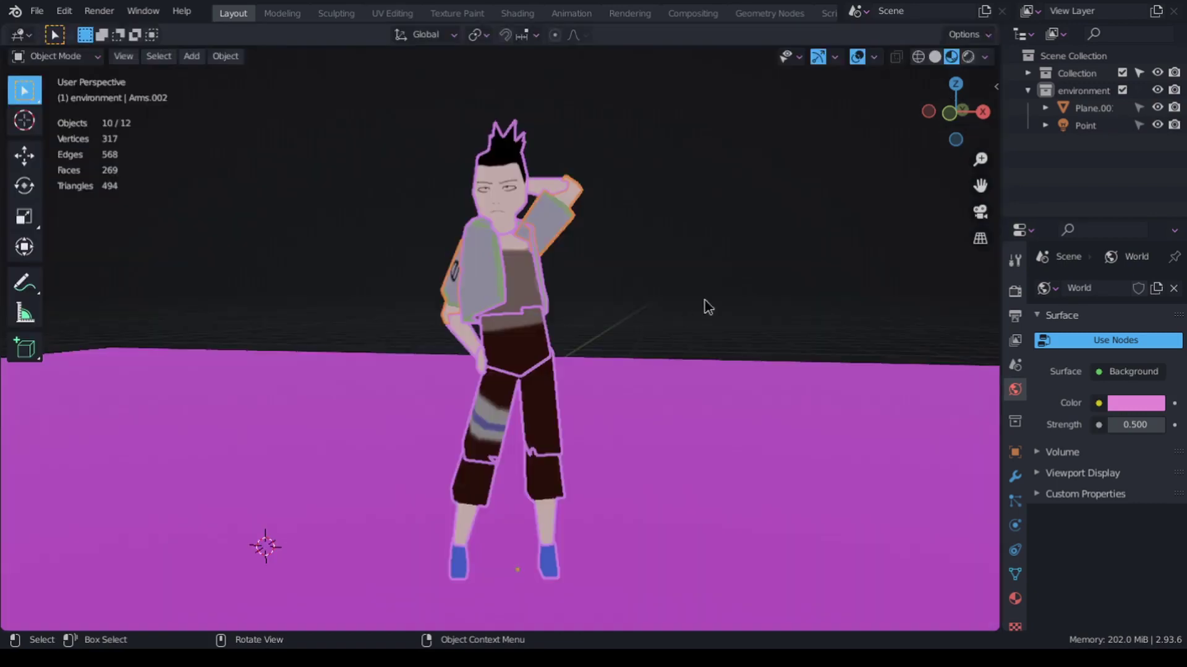
# Select the spiky-haired character's head and frame the view closely on it.
pyautogui.click(482, 199)
pyautogui.press('KP_Decimal')
pyautogui.moveTo(525, 332); pyautogui.dragTo(777, 305, button='middle')
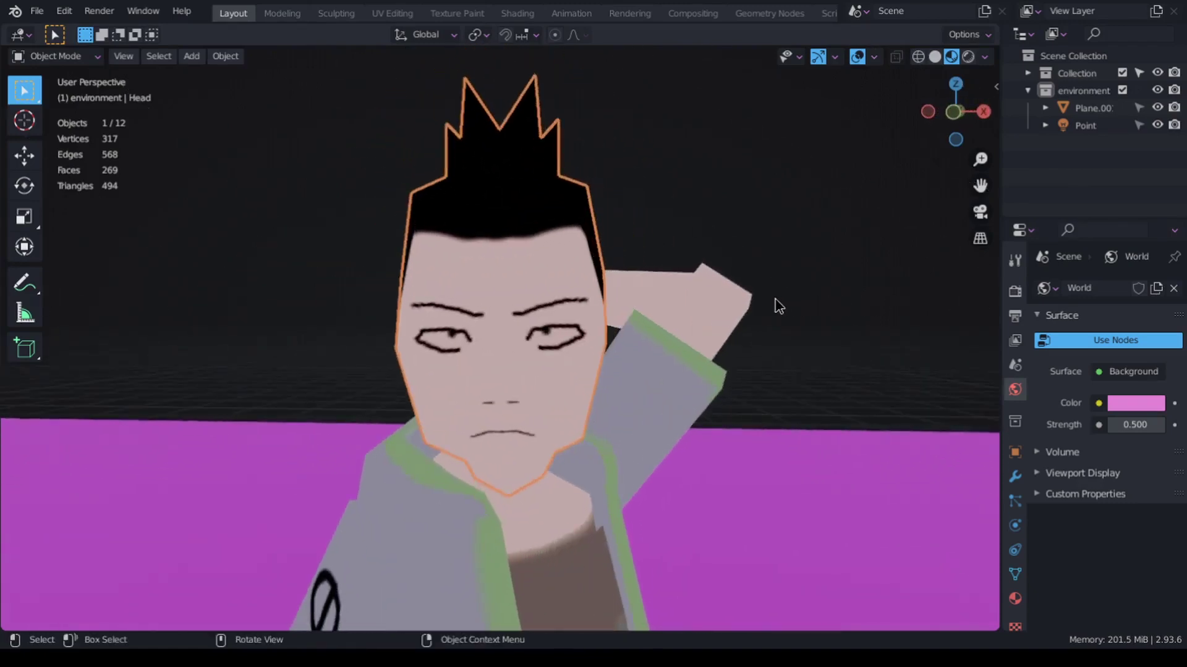
# In the Shading workspace, survey the toon node tree from Diffuse BSDF and Shader to RGB through Multiply to Material Output.
pyautogui.click(517, 13)
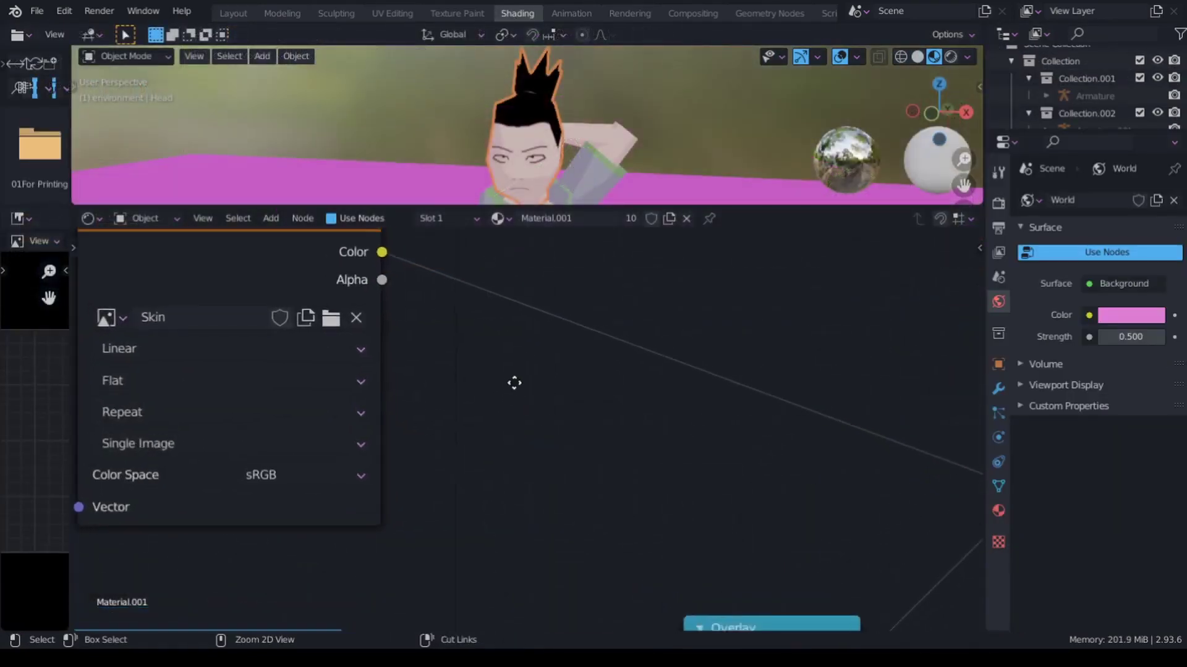
pyautogui.scroll(-3, 514, 383)
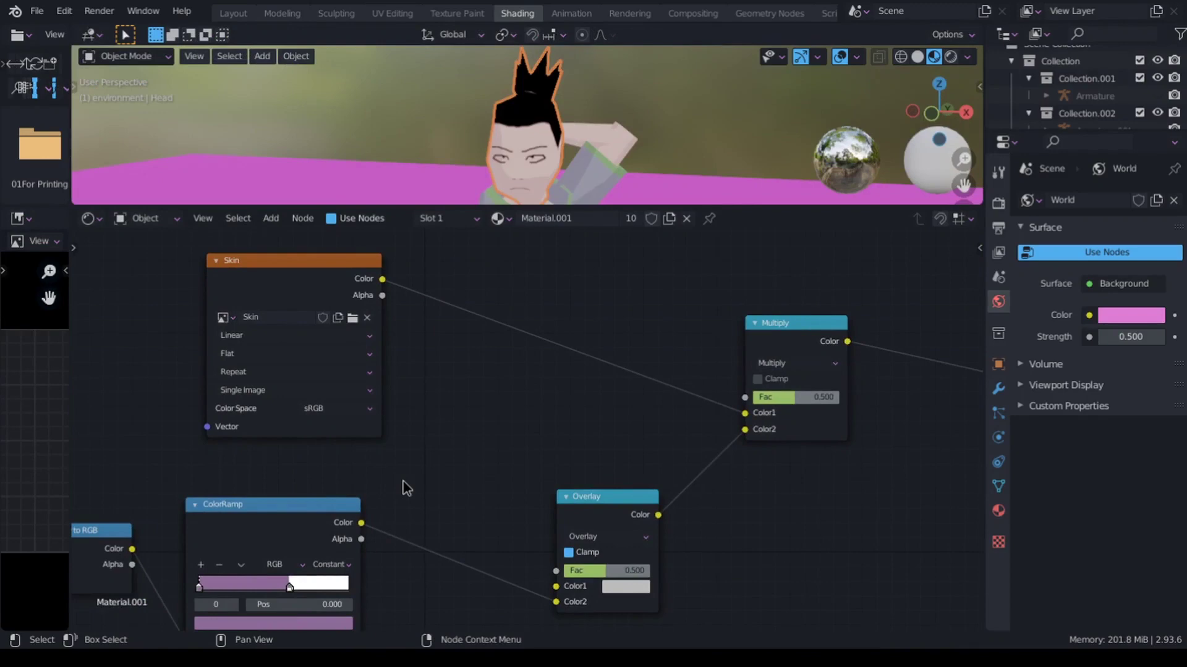
pyautogui.moveTo(476, 515); pyautogui.dragTo(754, 419, button='middle')
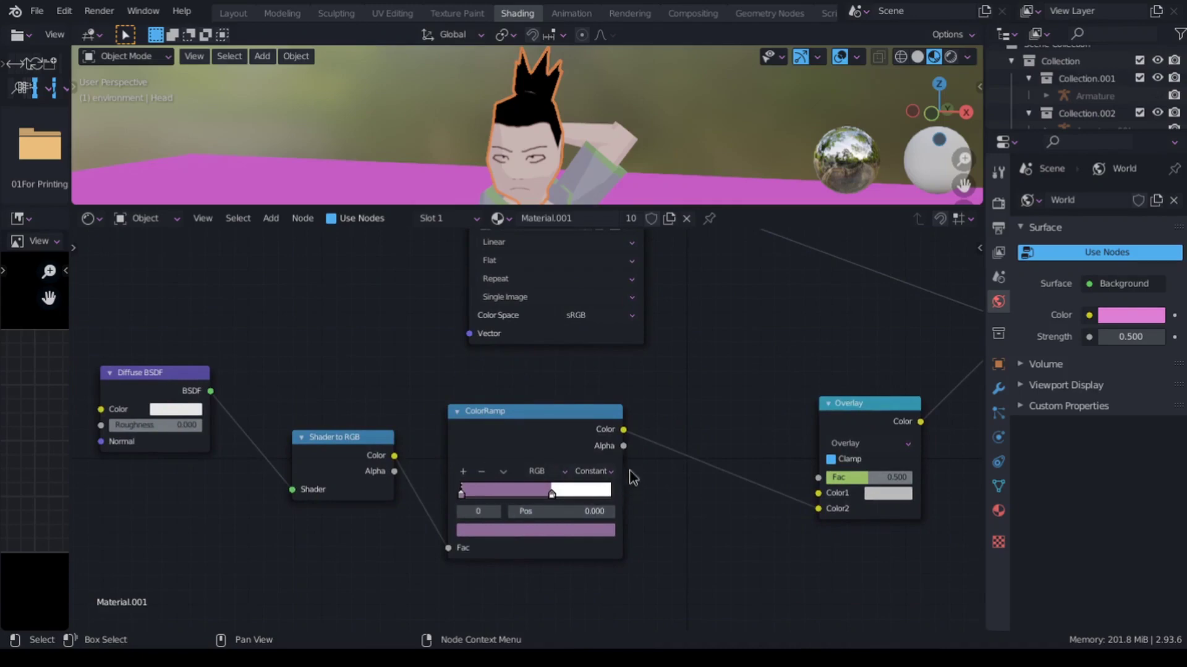
pyautogui.moveTo(688, 506); pyautogui.dragTo(518, 503, button='middle')
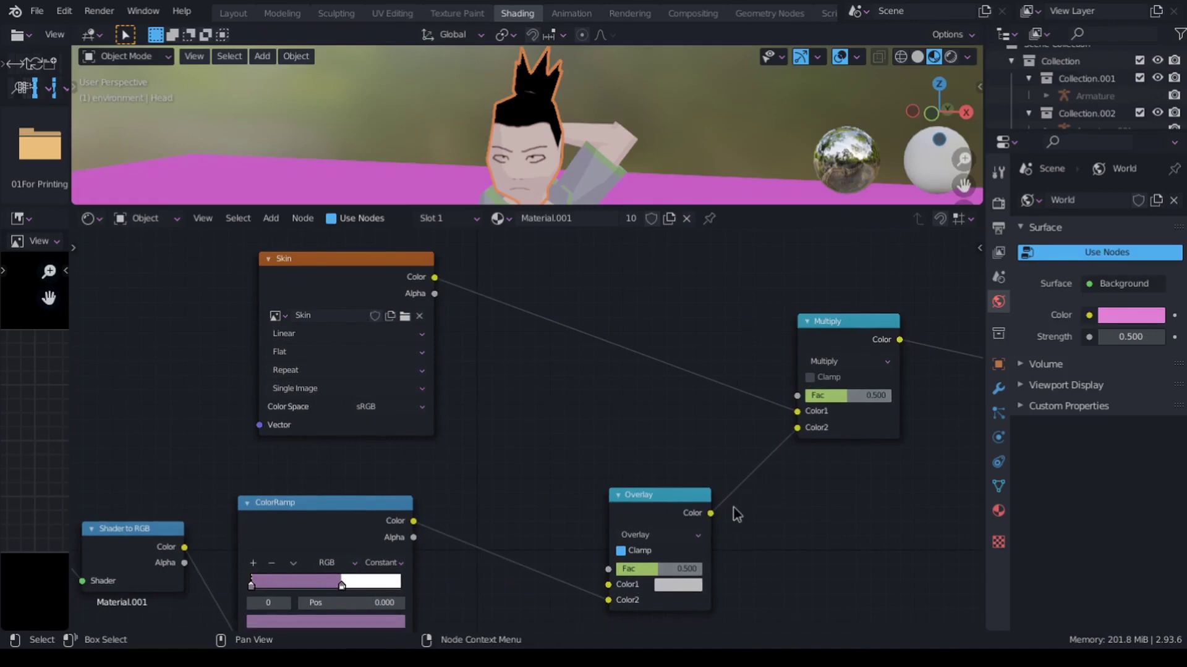
pyautogui.moveTo(855, 445); pyautogui.dragTo(654, 455, button='middle')
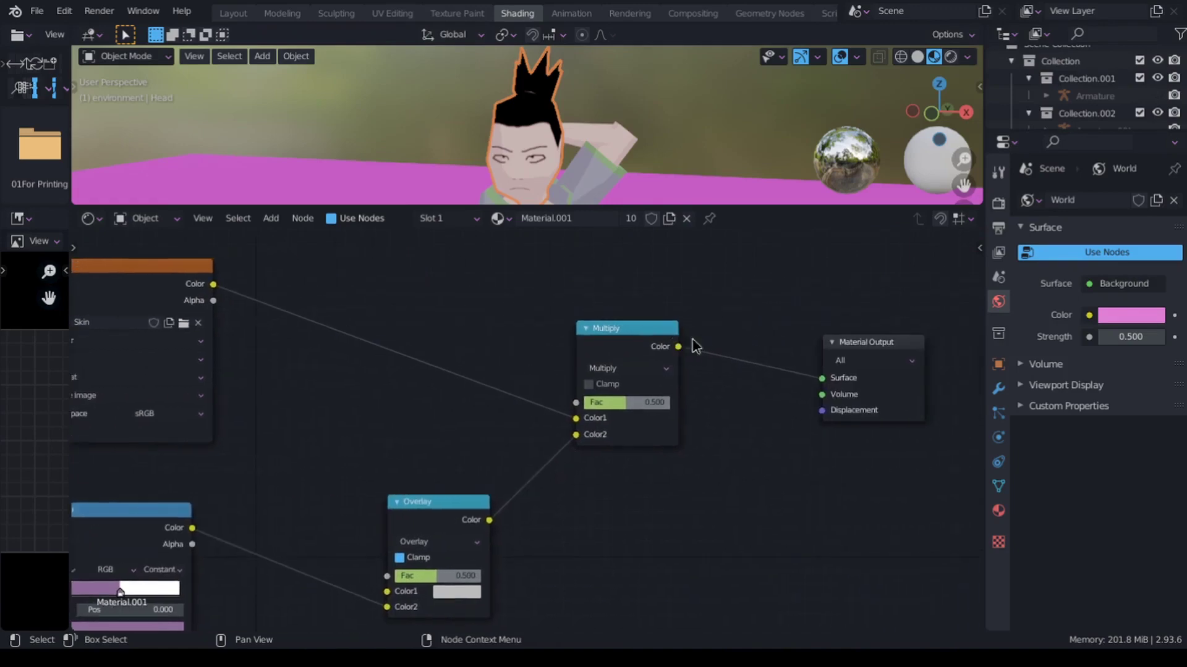
pyautogui.moveTo(528, 307); pyautogui.dragTo(734, 334, button='middle')
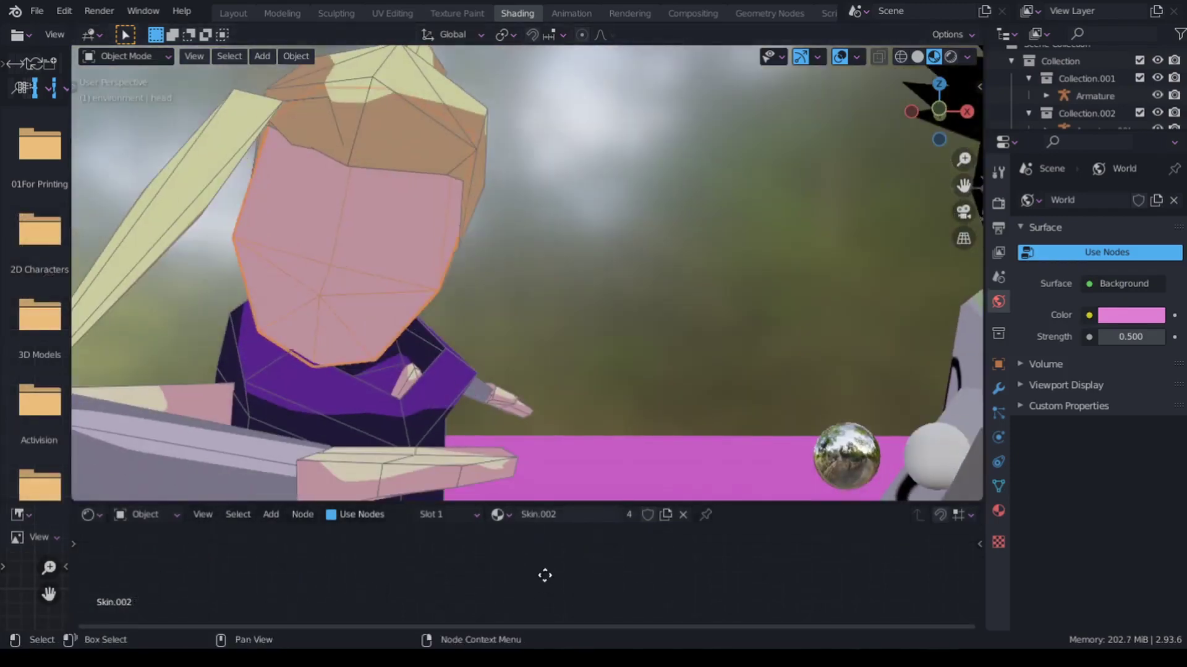
# Enlarge the Node Editor to show Shader to RGB, ColorRamp and Material Output.
pyautogui.moveTo(545, 590); pyautogui.dragTo(417, 558, button='middle')
pyautogui.moveTo(451, 502); pyautogui.dragTo(525, 286)
pyautogui.moveTo(503, 194); pyautogui.dragTo(627, 290, button='middle')
pyautogui.moveTo(332, 367); pyautogui.dragTo(381, 369, button='middle')
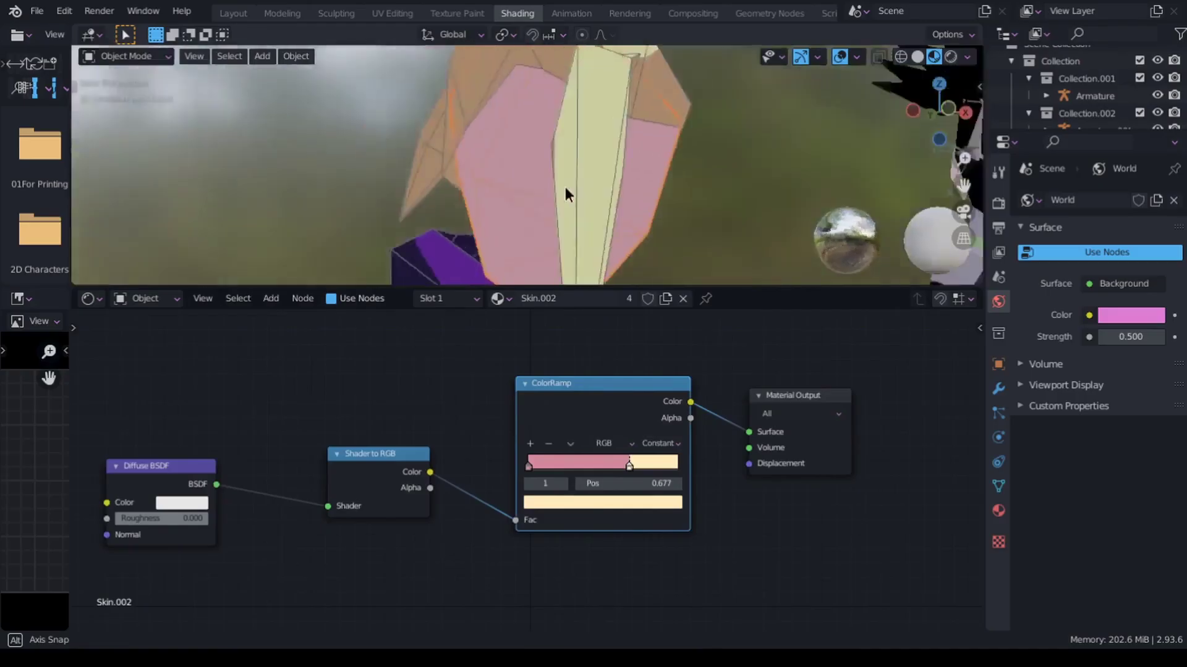
# Move the Skin.002 ColorRamp divider to about 0.568, watching the head's pink-cream shading.
pyautogui.moveTo(565, 186); pyautogui.dragTo(589, 183, button='middle')
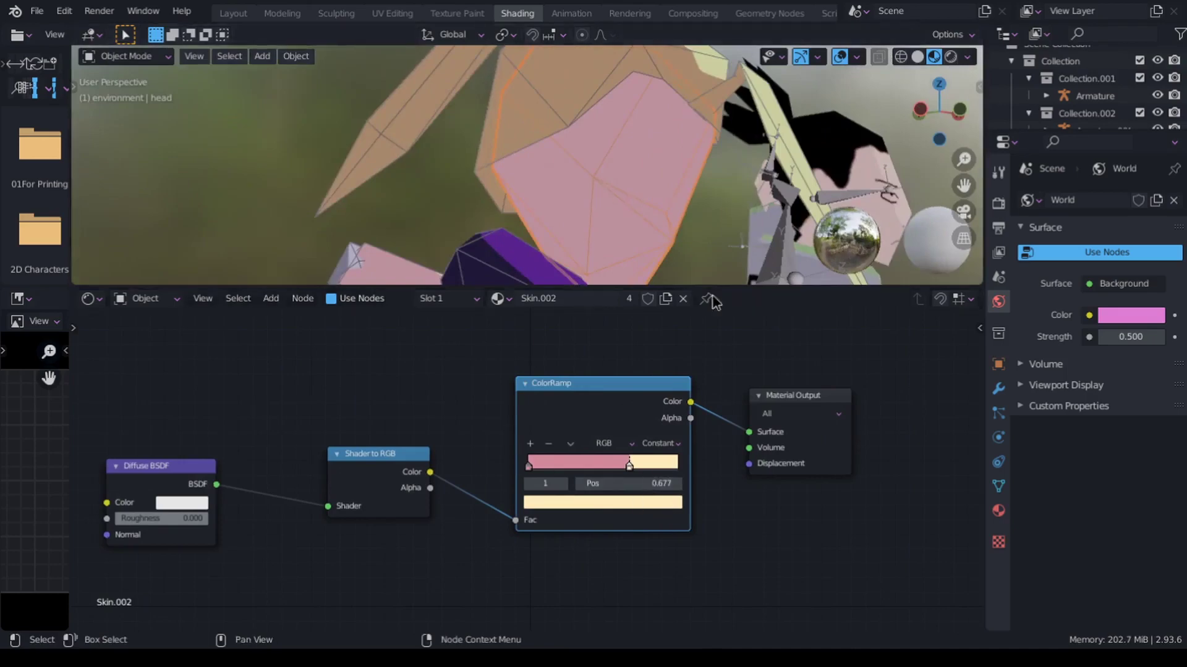
pyautogui.moveTo(699, 259); pyautogui.dragTo(609, 210, button='middle')
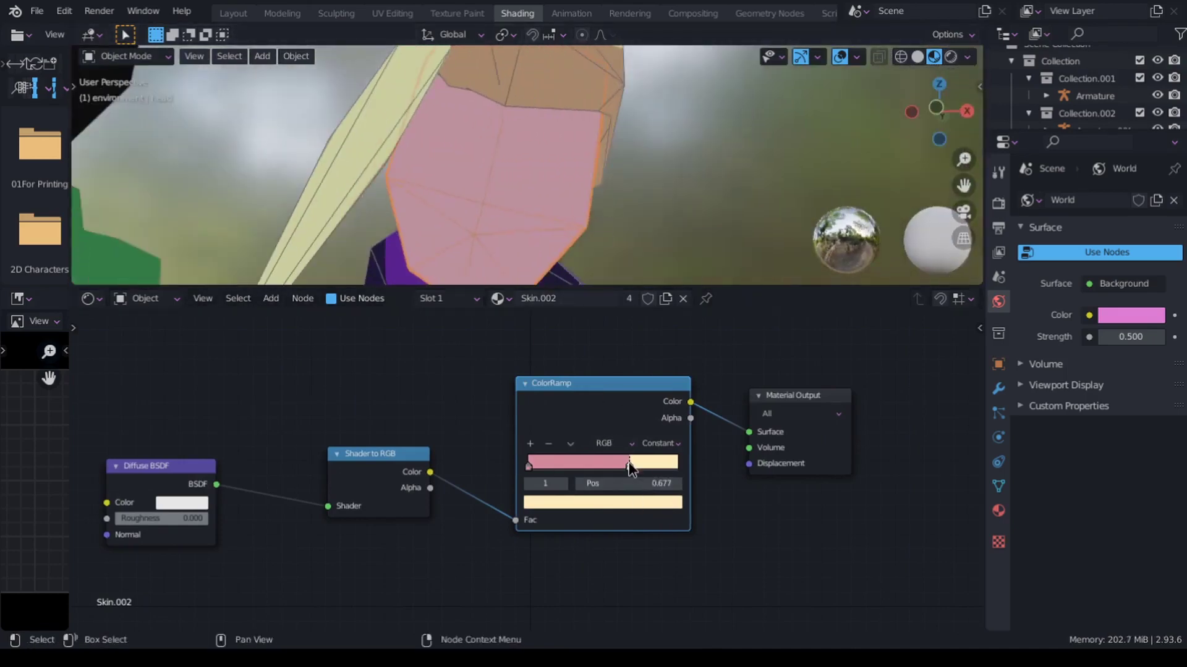
pyautogui.moveTo(629, 468)
pyautogui.mouseDown()
pyautogui.moveTo(582, 478)
pyautogui.moveTo(648, 475)
pyautogui.moveTo(588, 482)
pyautogui.moveTo(622, 483)
pyautogui.mouseUp()
pyautogui.moveTo(628, 257); pyautogui.dragTo(551, 244, button='middle')
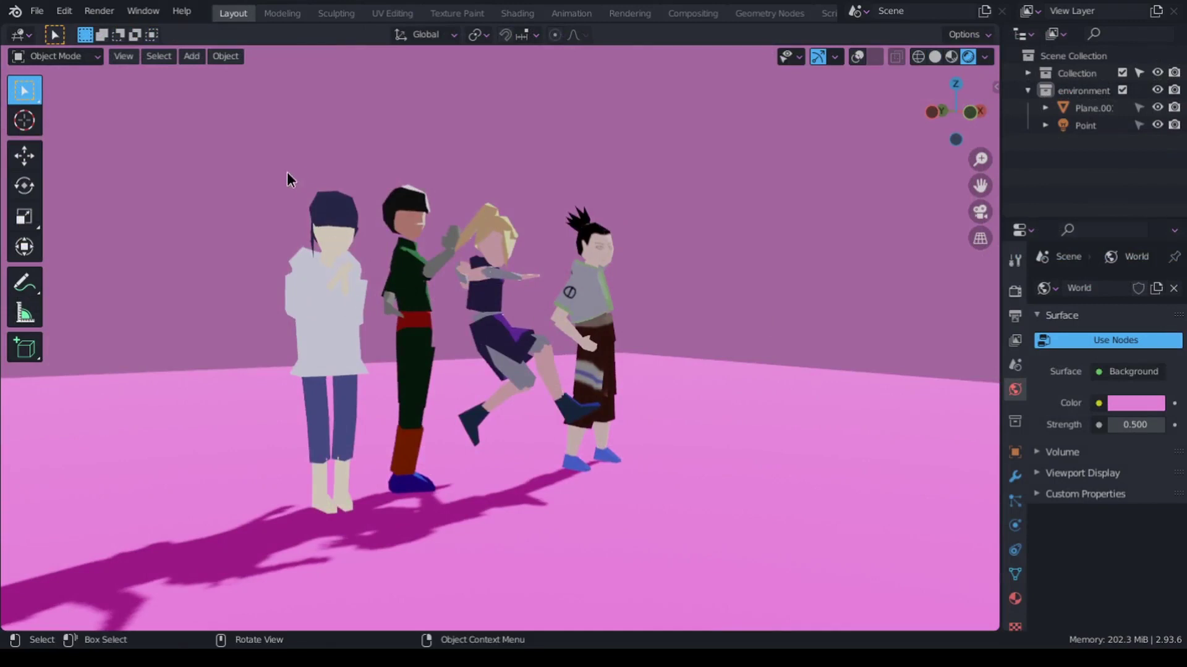
pyautogui.moveTo(287, 172); pyautogui.dragTo(349, 492)
pyautogui.press('KP_Decimal')
pyautogui.moveTo(291, 267); pyautogui.dragTo(131, 293, button='middle')
pyautogui.moveTo(760, 288); pyautogui.dragTo(686, 281, button='middle')
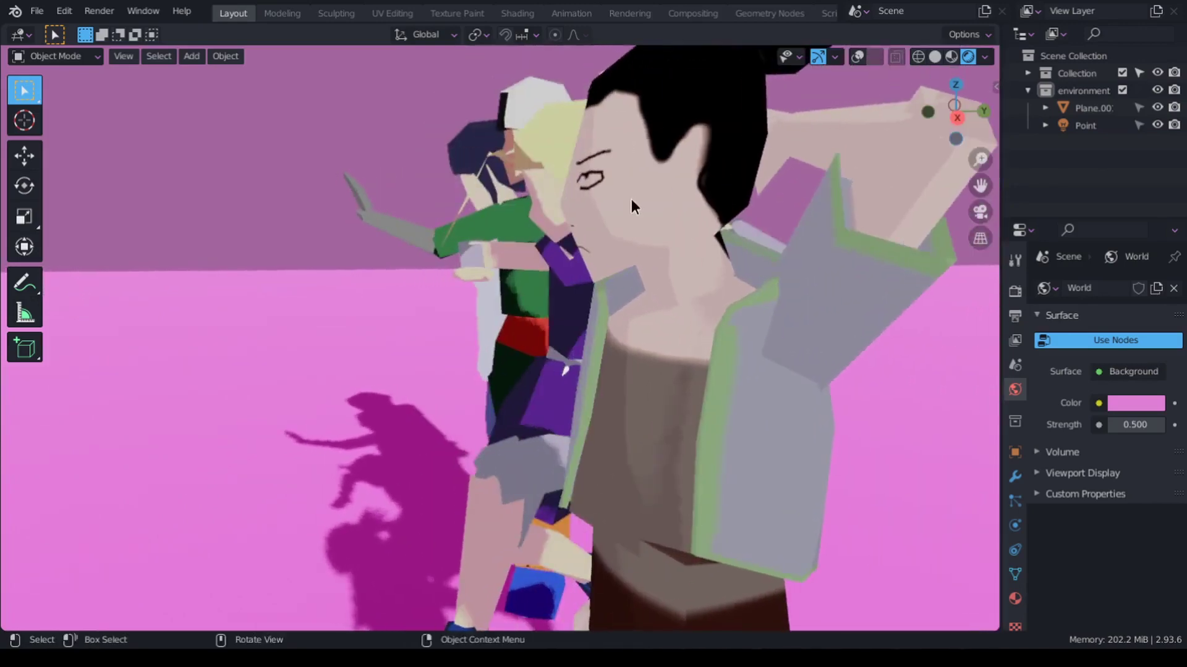
pyautogui.moveTo(631, 200); pyautogui.dragTo(558, 321, button='middle')
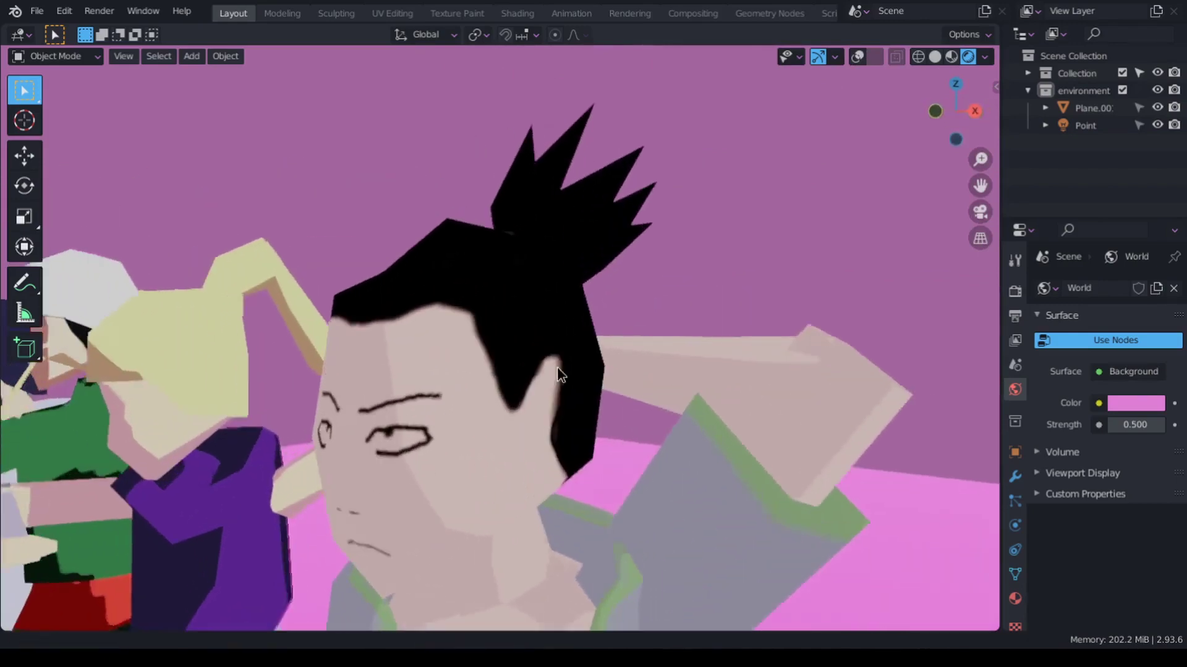
pyautogui.scroll(10, 509, 299)
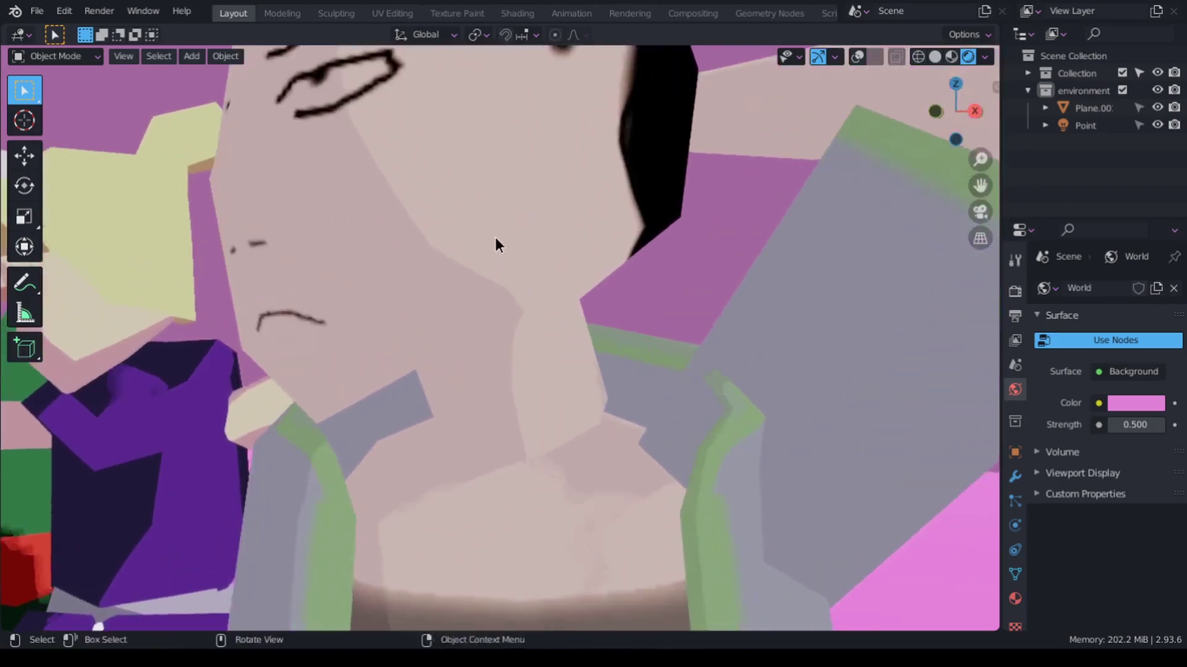
pyautogui.moveTo(496, 239); pyautogui.dragTo(556, 353, button='middle')
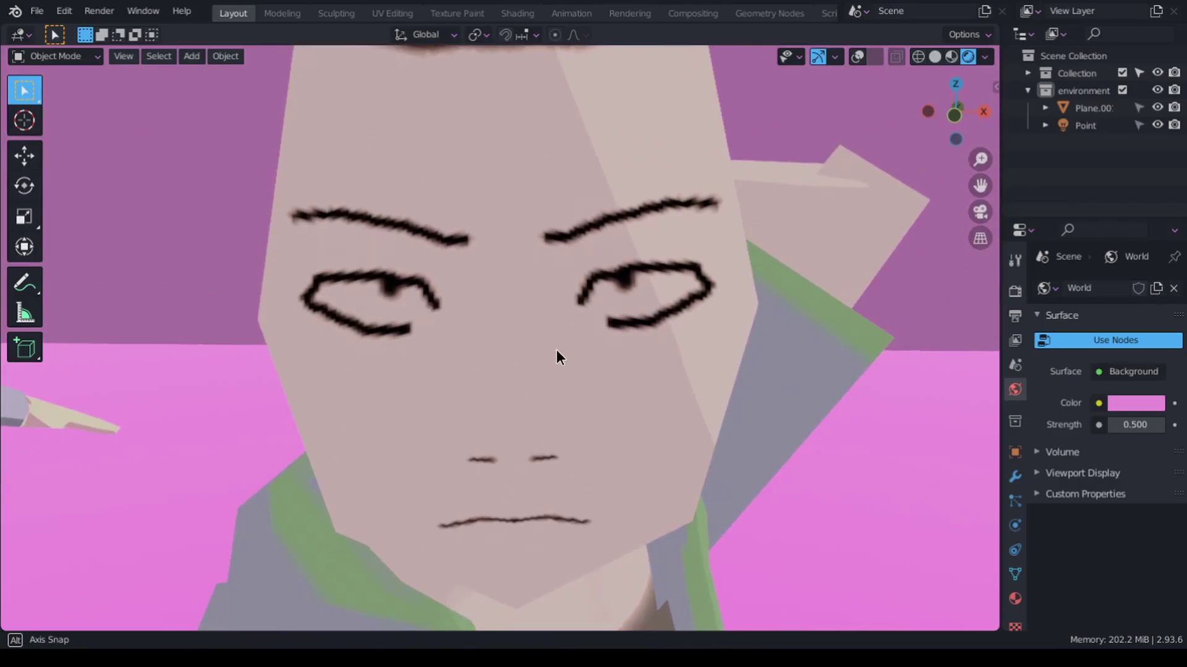